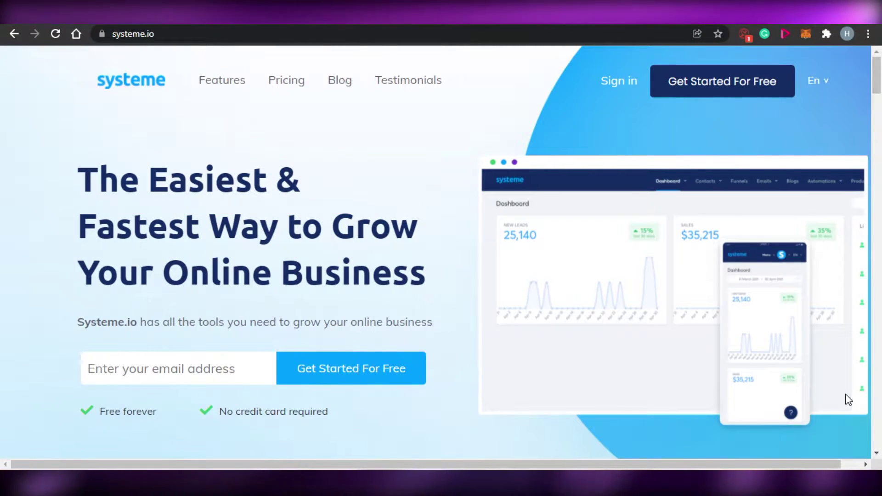
Step: Scroll through the dashboard's leads and sales overview
{"action": "left_click_drag", "start_coordinate": [879, 83], "coordinate": [881, 160]}
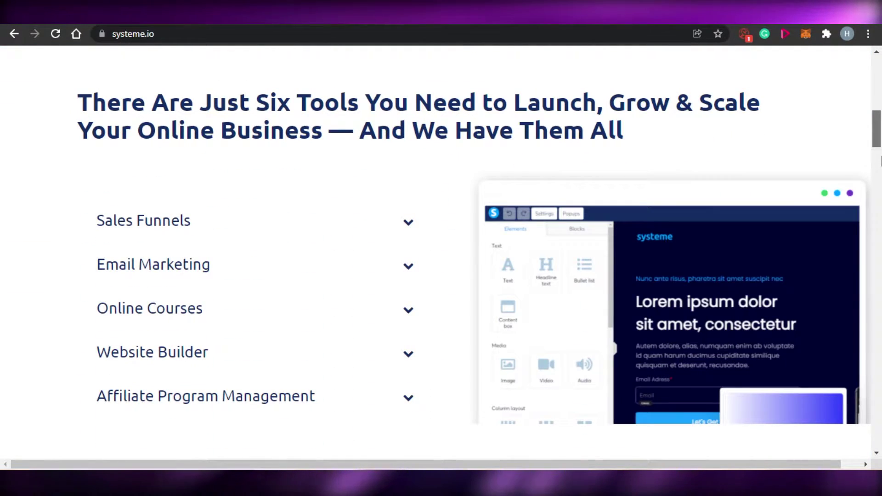
{"action": "scroll", "coordinate": [880, 161], "scroll_direction": "down", "scroll_amount": 9}
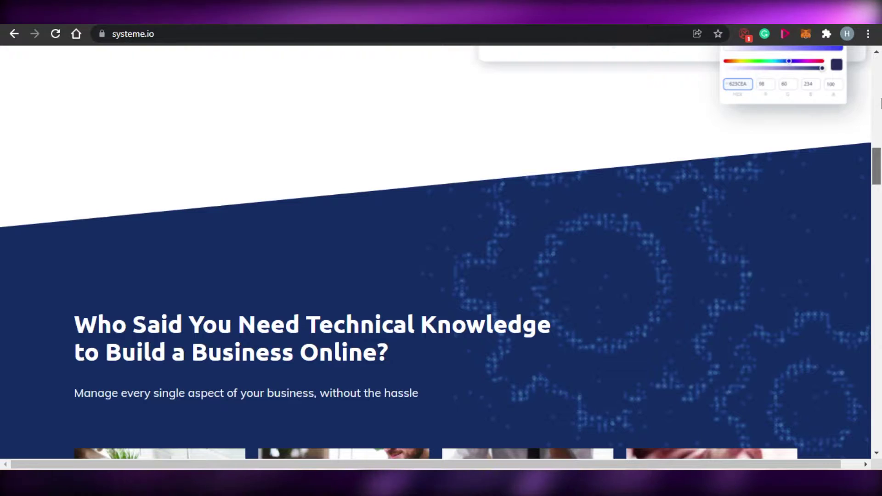
{"action": "scroll", "coordinate": [878, 184], "scroll_direction": "down", "scroll_amount": 3}
{"action": "left_click_drag", "start_coordinate": [878, 189], "coordinate": [880, 61]}
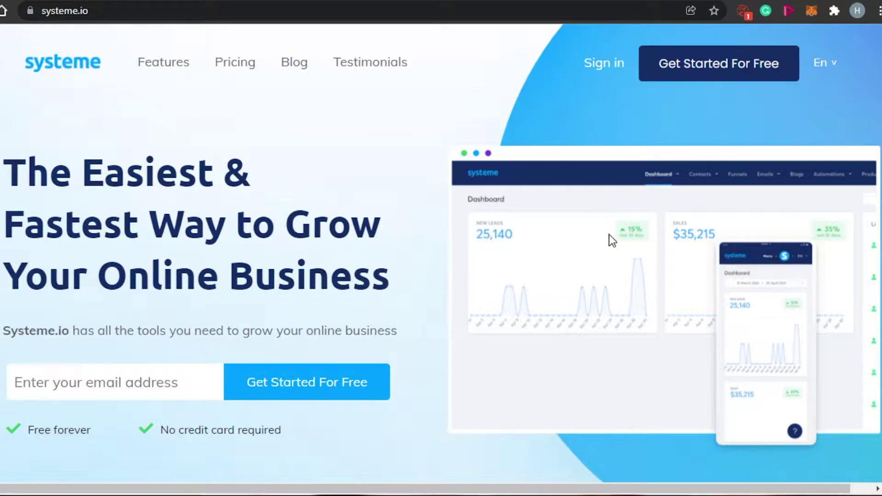
{"action": "scroll", "coordinate": [441, 252], "scroll_direction": "down", "scroll_amount": 10}
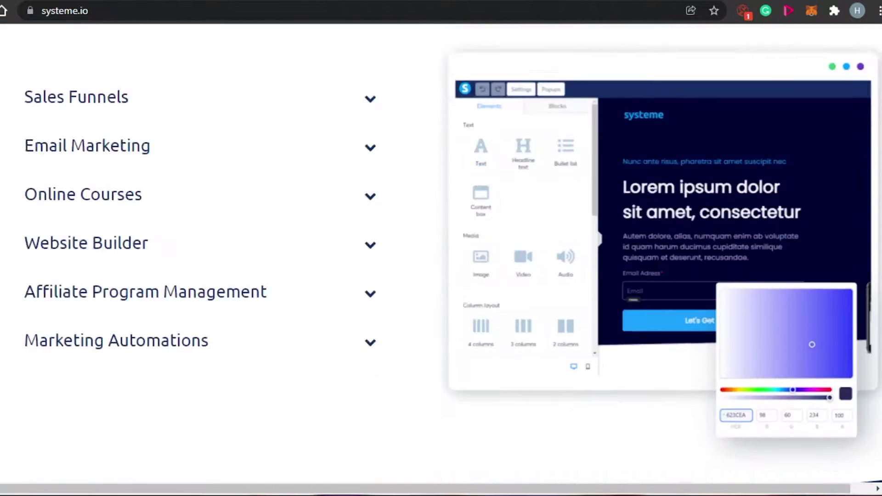
{"action": "scroll", "coordinate": [441, 253], "scroll_direction": "up", "scroll_amount": 4}
{"action": "scroll", "coordinate": [441, 253], "scroll_direction": "up", "scroll_amount": 1}
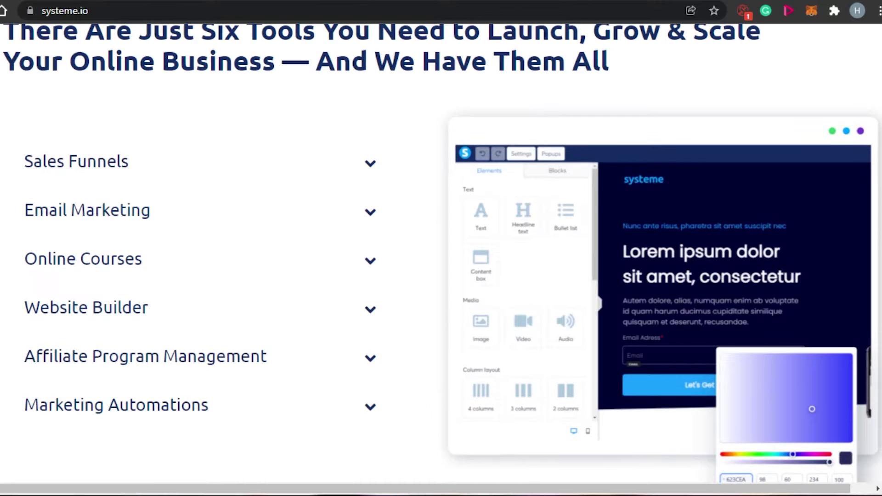
{"action": "scroll", "coordinate": [441, 253], "scroll_direction": "down", "scroll_amount": 1}
{"action": "scroll", "coordinate": [440, 252], "scroll_direction": "up", "scroll_amount": 4}
{"action": "scroll", "coordinate": [440, 253], "scroll_direction": "down", "scroll_amount": 3}
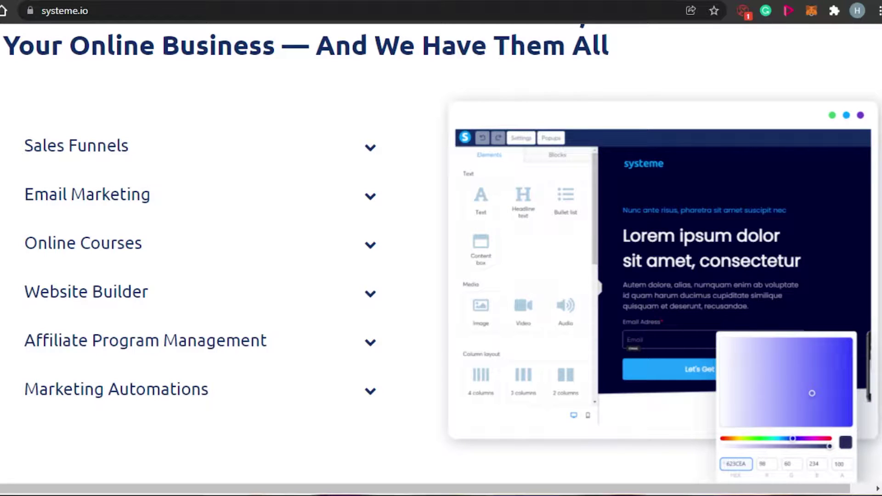
{"action": "scroll", "coordinate": [441, 253], "scroll_direction": "down", "scroll_amount": 15}
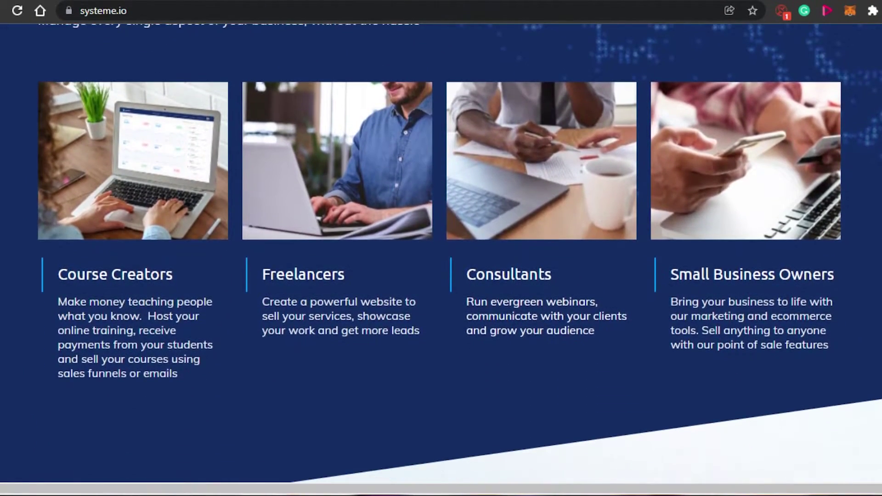
{"action": "scroll", "coordinate": [441, 252], "scroll_direction": "down", "scroll_amount": 10}
{"action": "scroll", "coordinate": [441, 253], "scroll_direction": "up", "scroll_amount": 20}
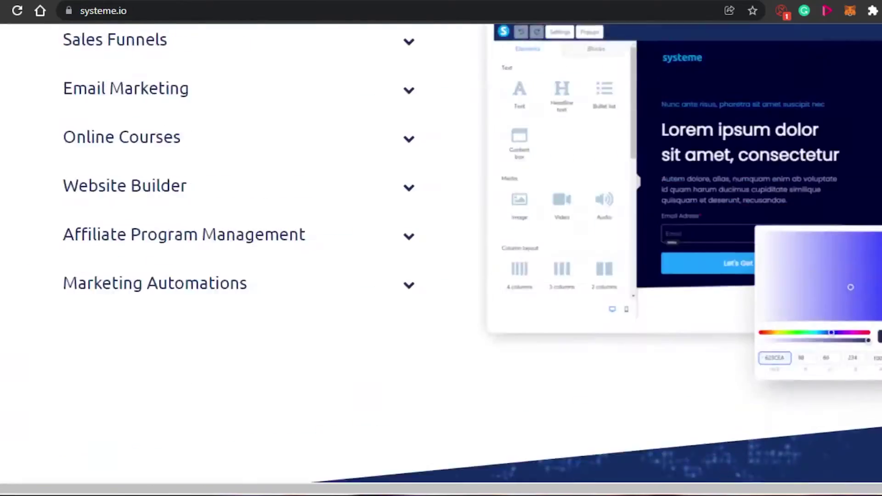
{"action": "scroll", "coordinate": [441, 253], "scroll_direction": "up", "scroll_amount": 8}
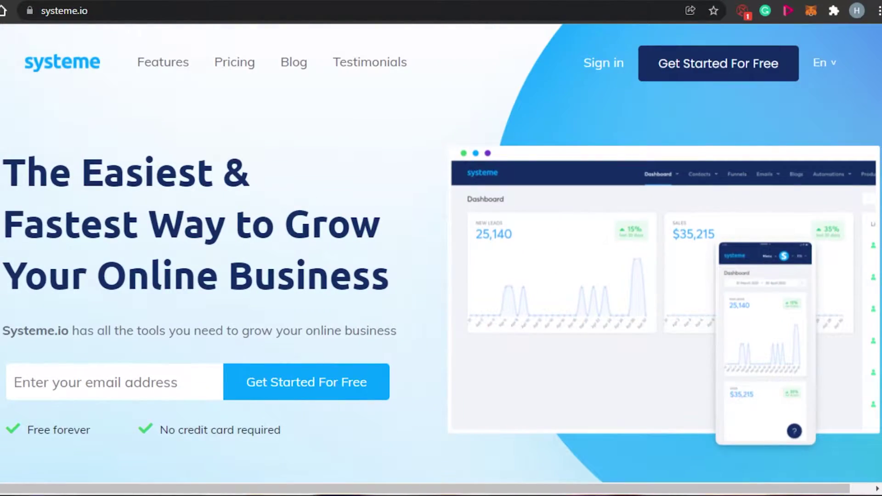
{"action": "scroll", "coordinate": [441, 253], "scroll_direction": "down", "scroll_amount": 6}
{"action": "scroll", "coordinate": [441, 253], "scroll_direction": "up", "scroll_amount": 6}
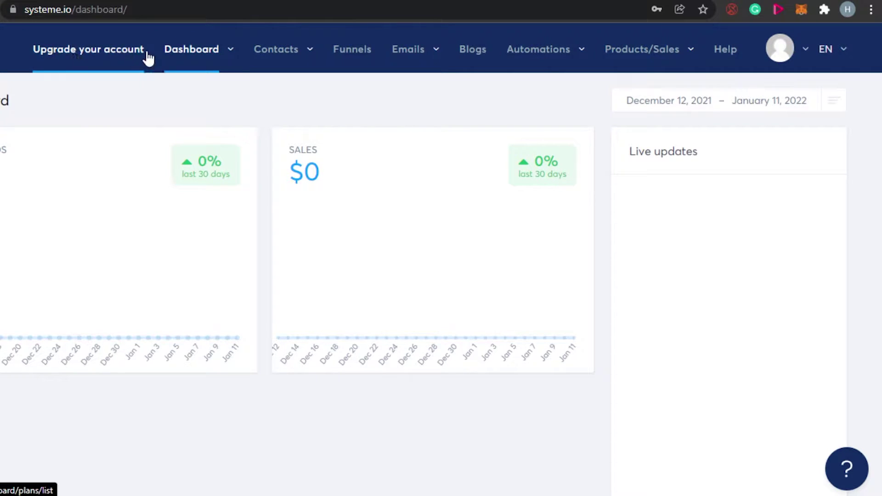
Step: Look over the options under each top navigation menu
{"action": "mouse_move", "coordinate": [152, 74]}
{"action": "mouse_move", "coordinate": [270, 56]}
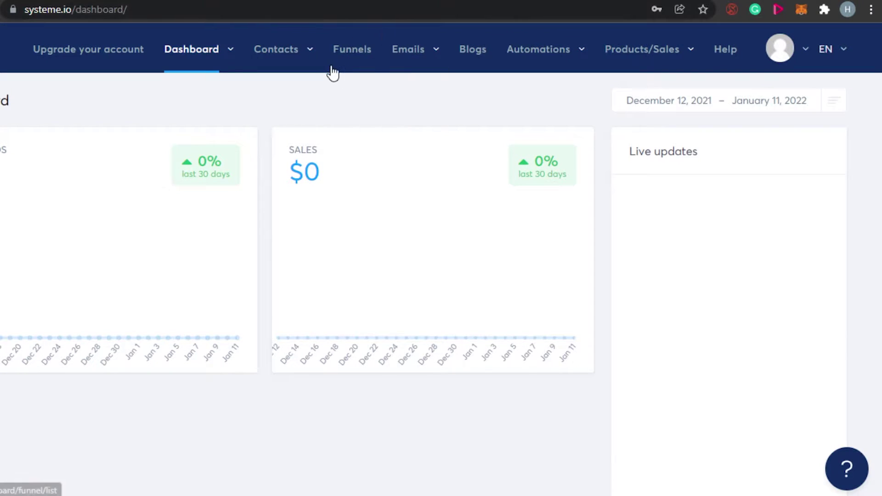
{"action": "mouse_move", "coordinate": [409, 53]}
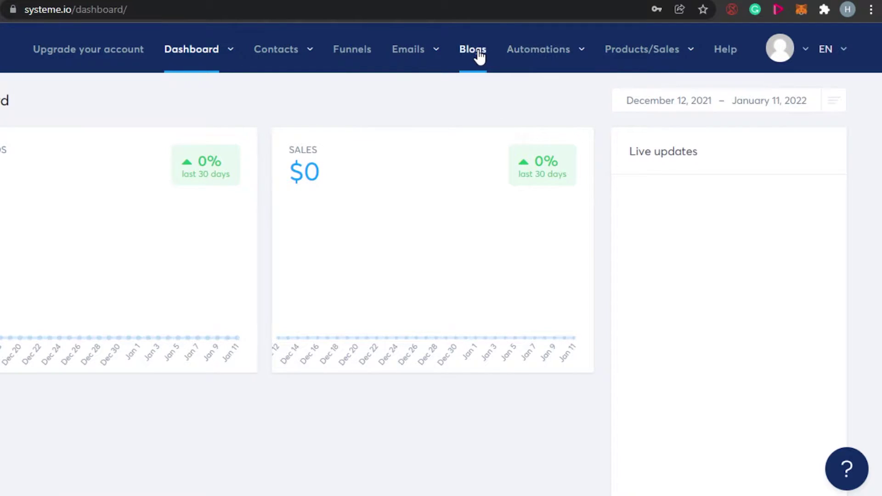
{"action": "mouse_move", "coordinate": [544, 53]}
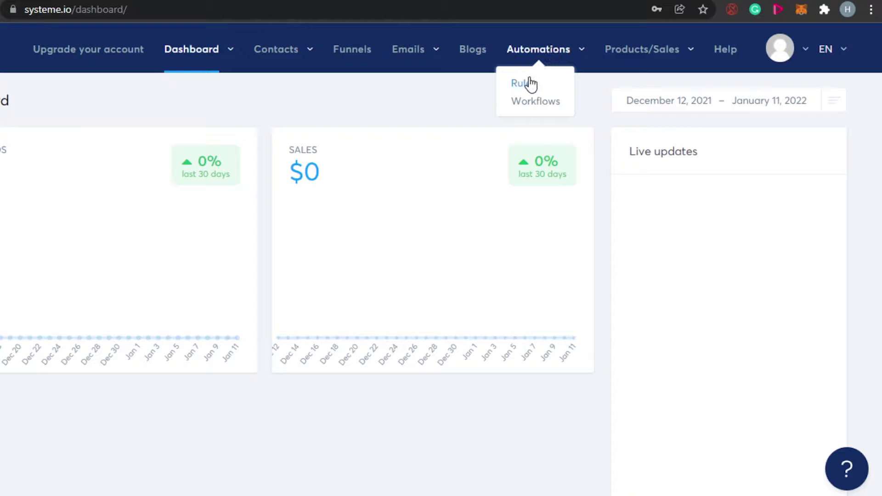
{"action": "mouse_move", "coordinate": [643, 57]}
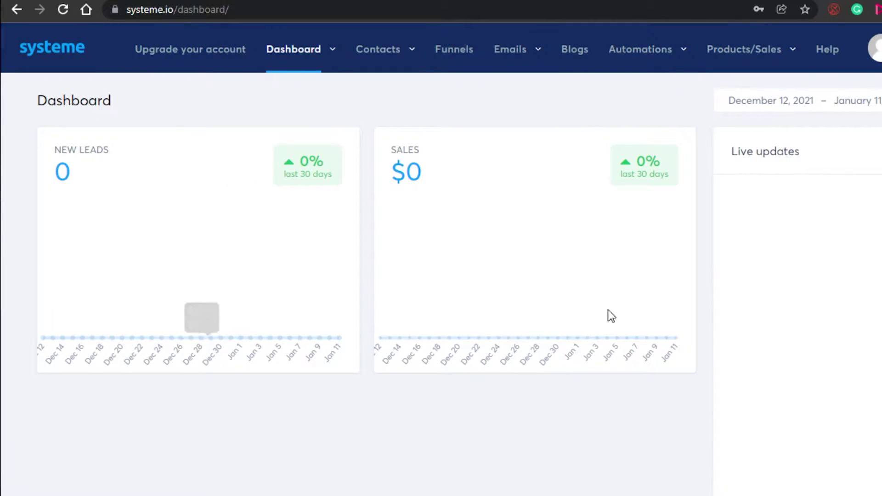
{"action": "mouse_move", "coordinate": [356, 118]}
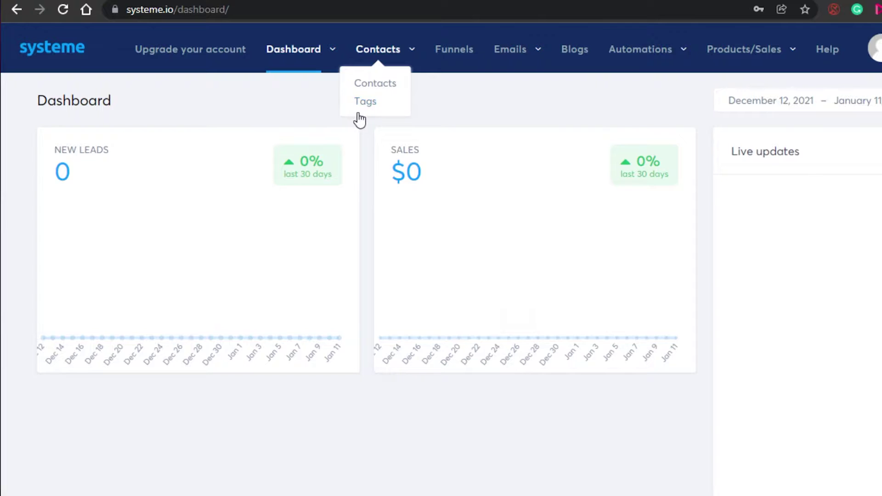
Step: Go to the Funnels list, briefly starting and dismissing a new funnel
{"action": "left_click", "coordinate": [460, 63]}
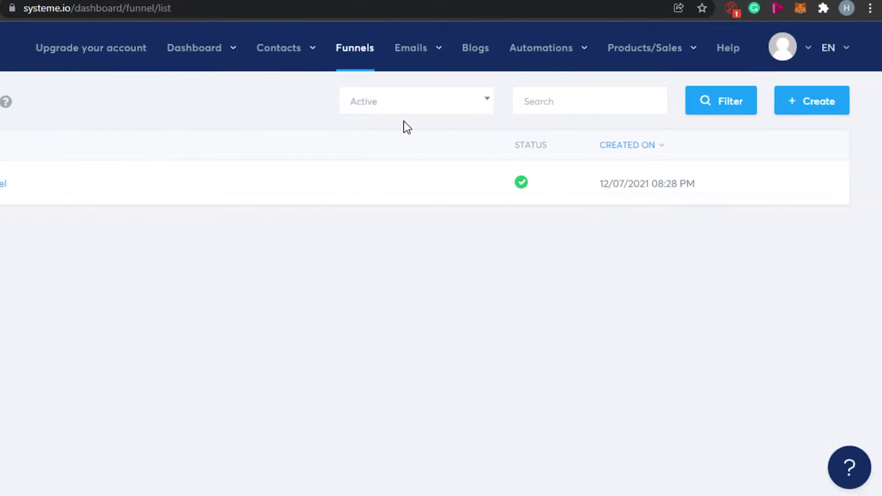
{"action": "left_click", "coordinate": [805, 106]}
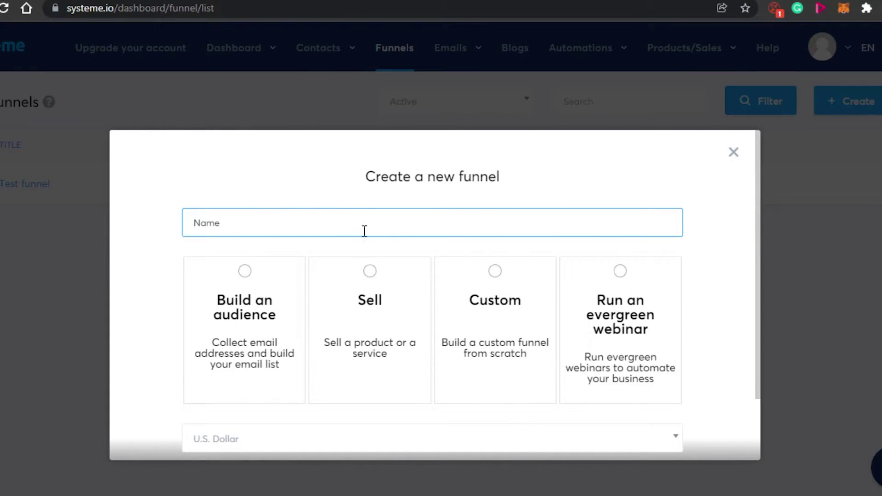
{"action": "key", "text": "Escape"}
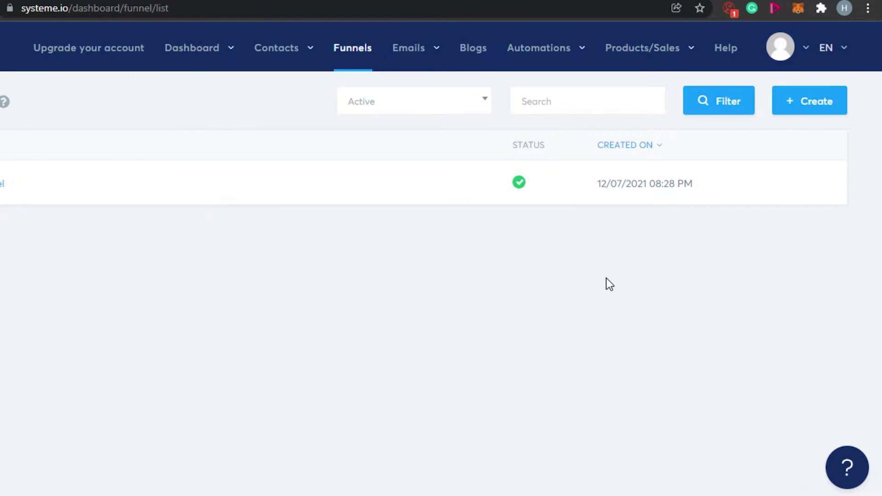
Step: Create a funnel named TEST FUNNEL with goal Build an audience in U.S. Dollar
{"action": "left_click", "coordinate": [808, 104]}
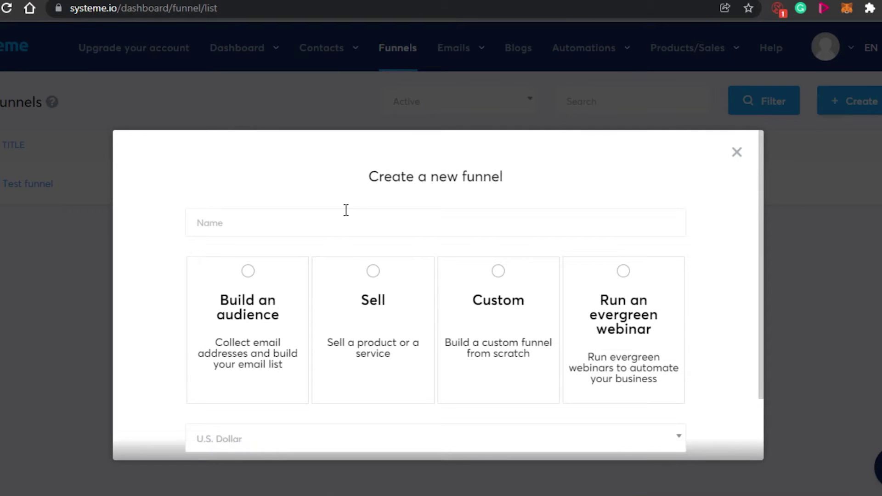
{"action": "left_click", "coordinate": [298, 221]}
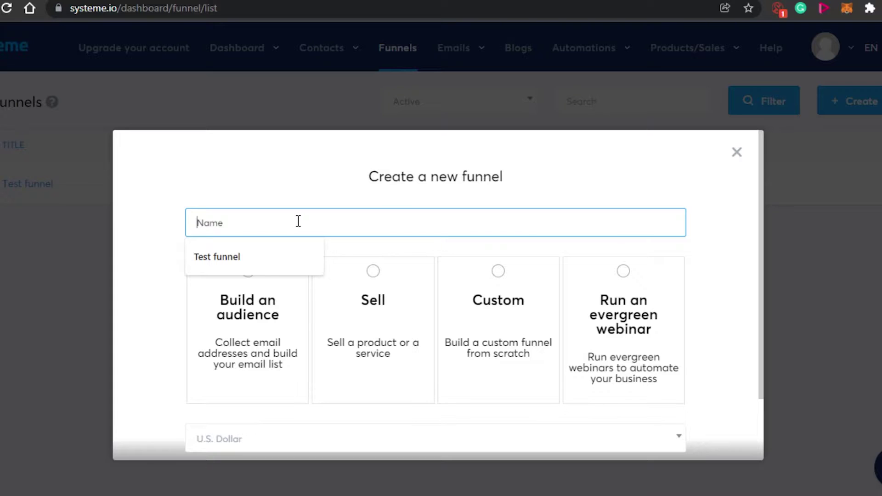
{"action": "type", "text": "TEST FUNNEL"}
{"action": "left_click", "coordinate": [148, 295]}
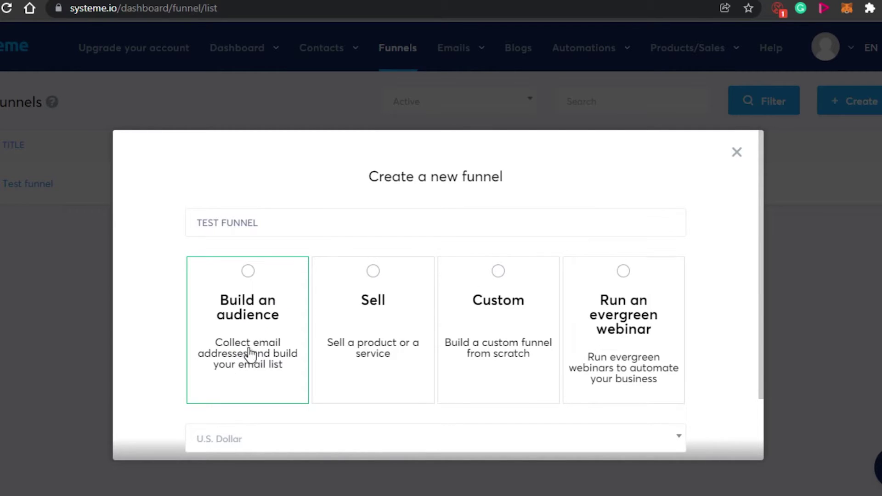
{"action": "left_click", "coordinate": [249, 276]}
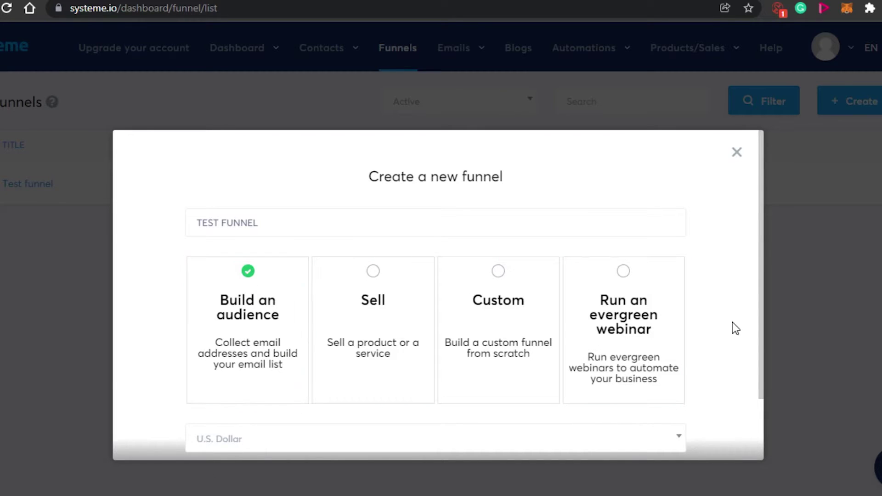
{"action": "left_click_drag", "start_coordinate": [760, 241], "coordinate": [750, 339]}
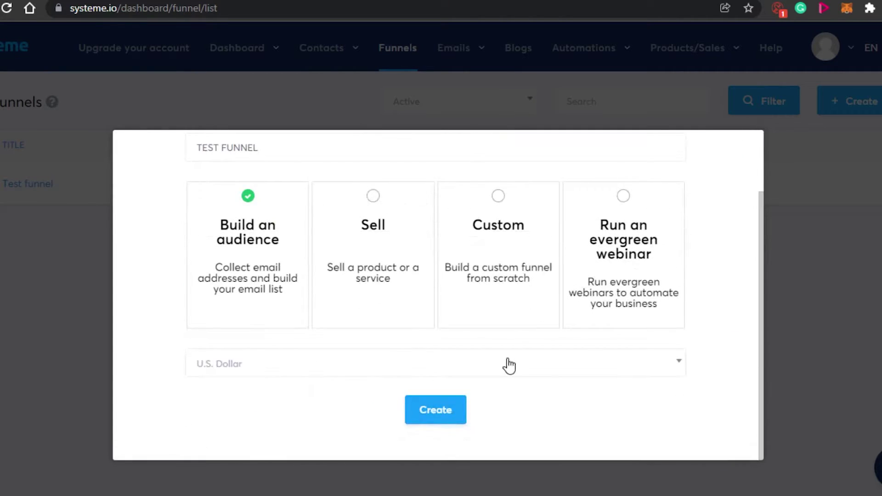
{"action": "left_click", "coordinate": [357, 373]}
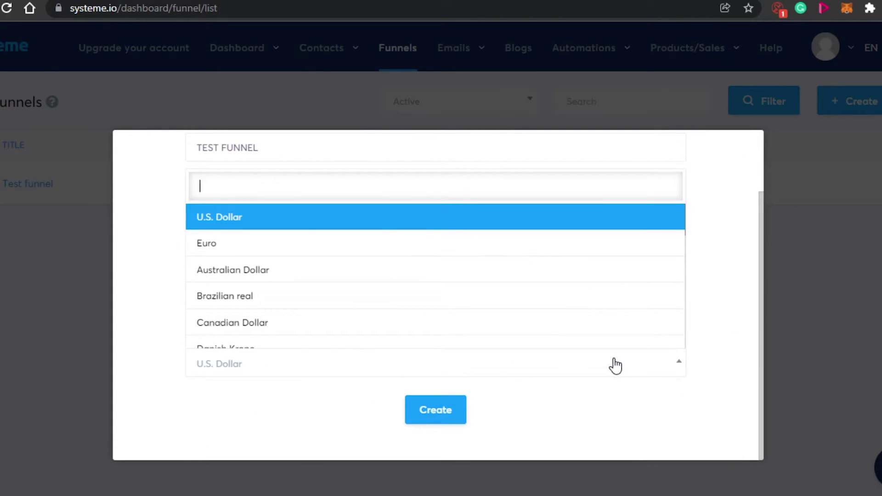
{"action": "left_click", "coordinate": [316, 220]}
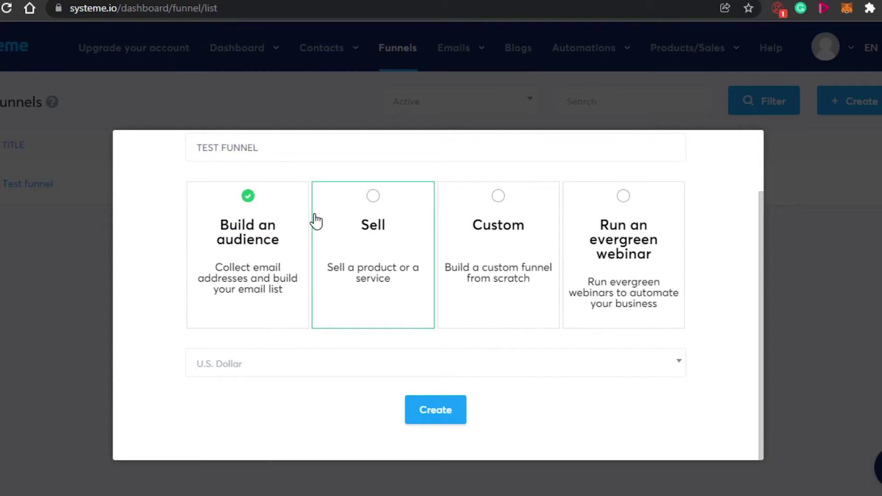
{"action": "left_click", "coordinate": [426, 409]}
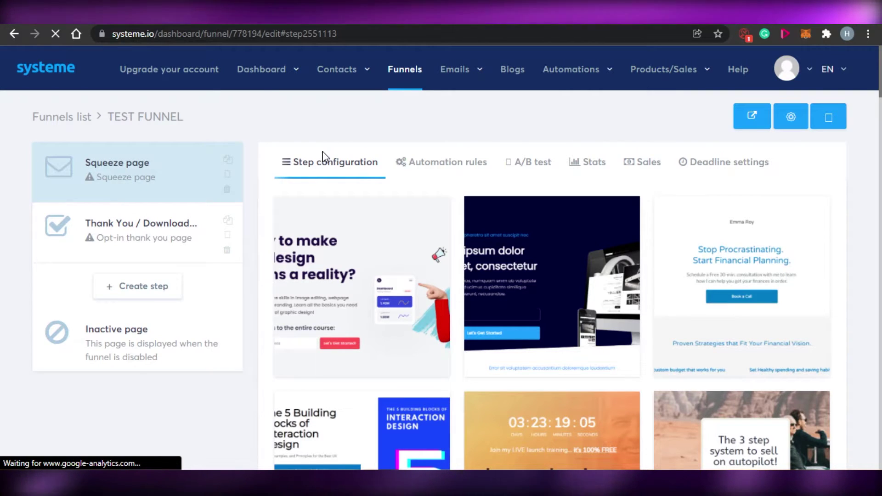
{"action": "mouse_move", "coordinate": [429, 234]}
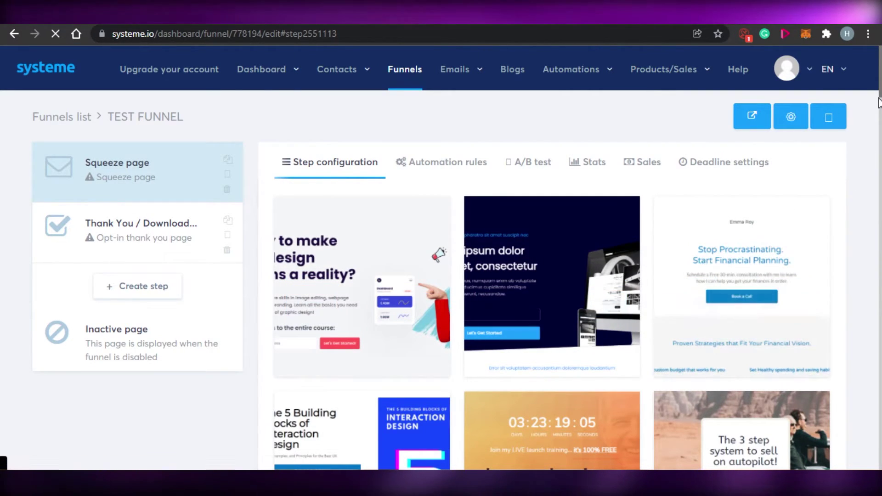
{"action": "scroll", "coordinate": [551, 321], "scroll_direction": "down", "scroll_amount": 15}
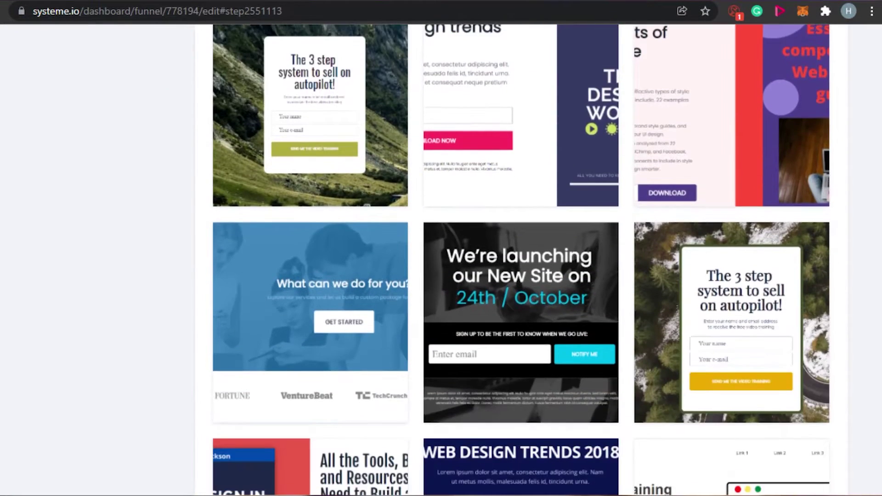
{"action": "scroll", "coordinate": [521, 259], "scroll_direction": "up", "scroll_amount": 3}
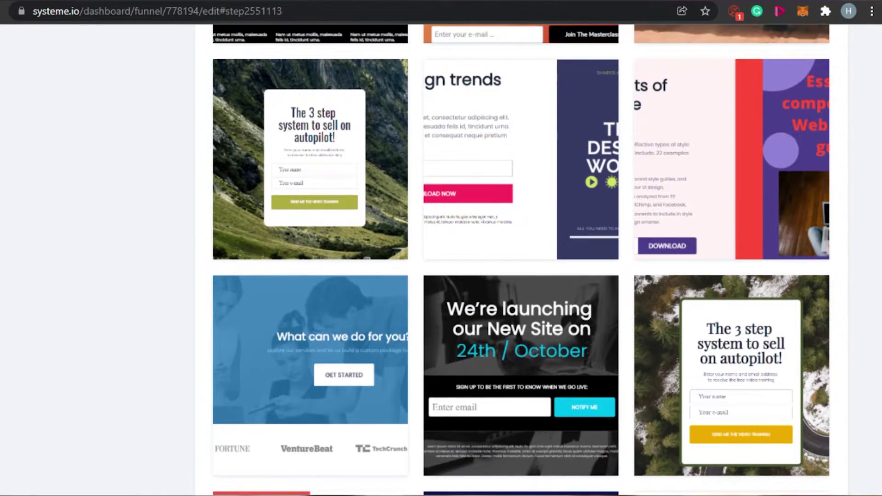
{"action": "scroll", "coordinate": [521, 260], "scroll_direction": "down", "scroll_amount": 8}
{"action": "scroll", "coordinate": [521, 260], "scroll_direction": "up", "scroll_amount": 12}
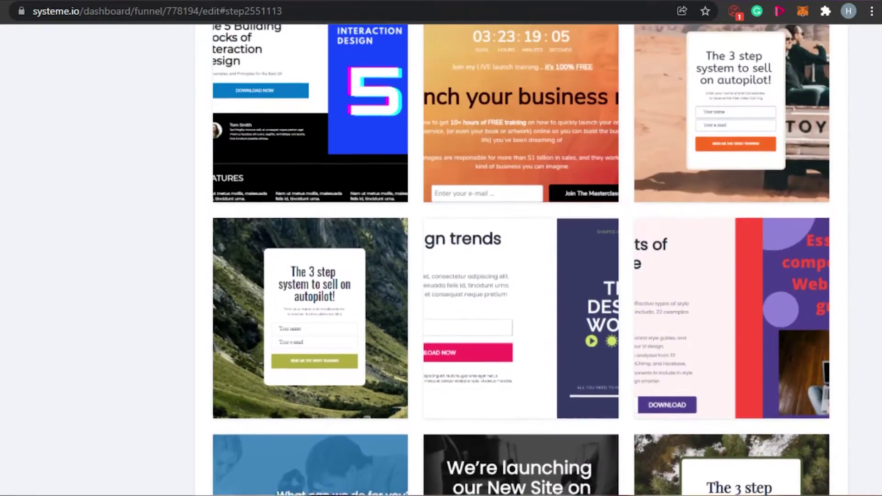
{"action": "scroll", "coordinate": [521, 259], "scroll_direction": "up", "scroll_amount": 8}
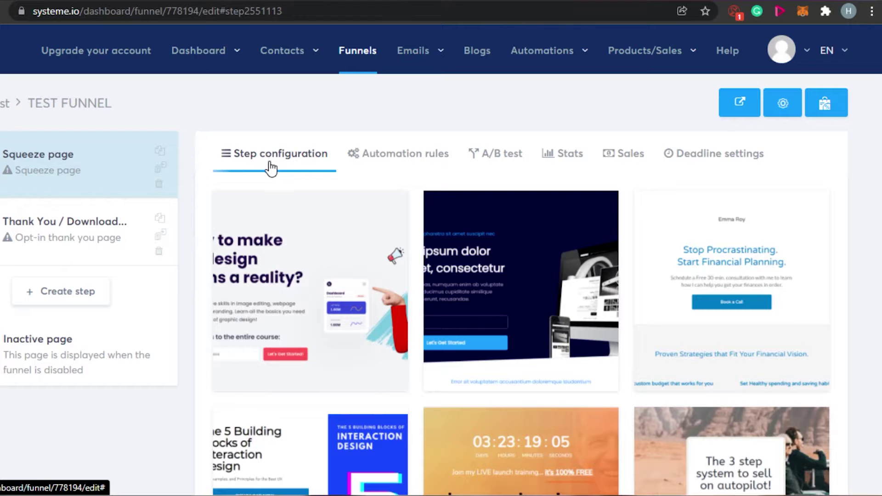
{"action": "left_click", "coordinate": [416, 159]}
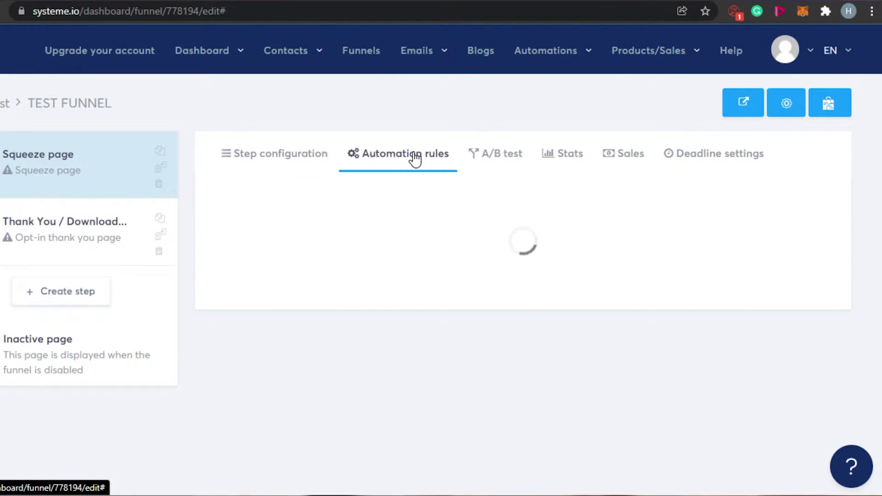
{"action": "left_click", "coordinate": [502, 168]}
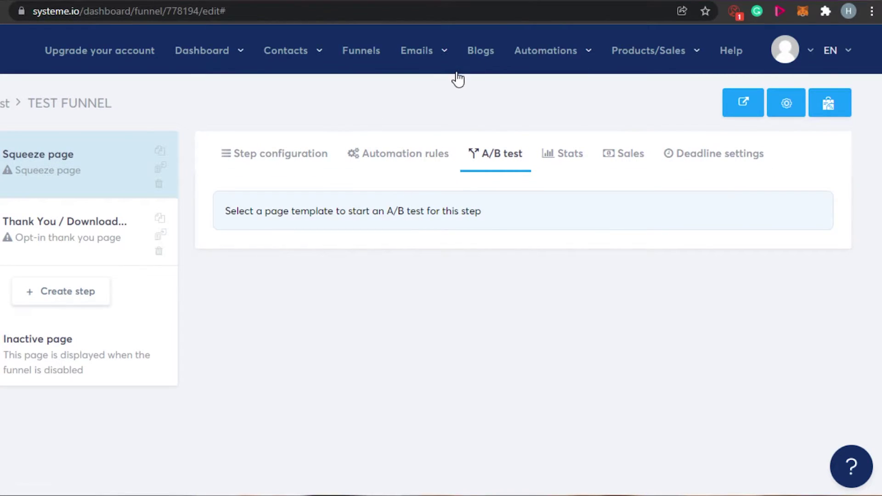
{"action": "left_click", "coordinate": [305, 158]}
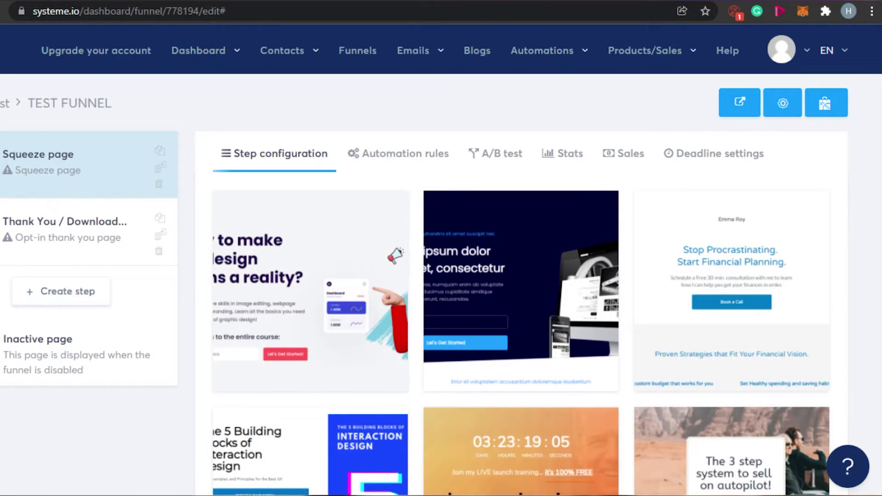
Step: Browse the templates and select the desert 'The 3 step system to sell on autopilot' template
{"action": "scroll", "coordinate": [521, 304], "scroll_direction": "down", "scroll_amount": 15}
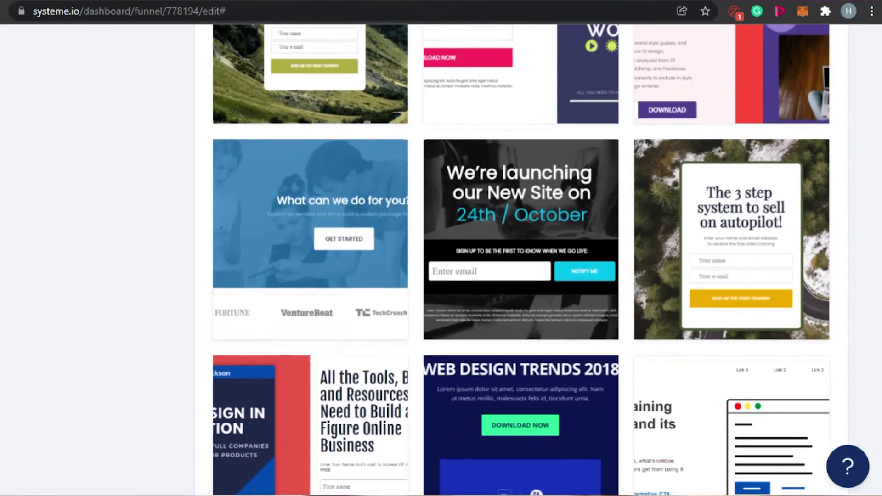
{"action": "scroll", "coordinate": [521, 259], "scroll_direction": "down", "scroll_amount": 10}
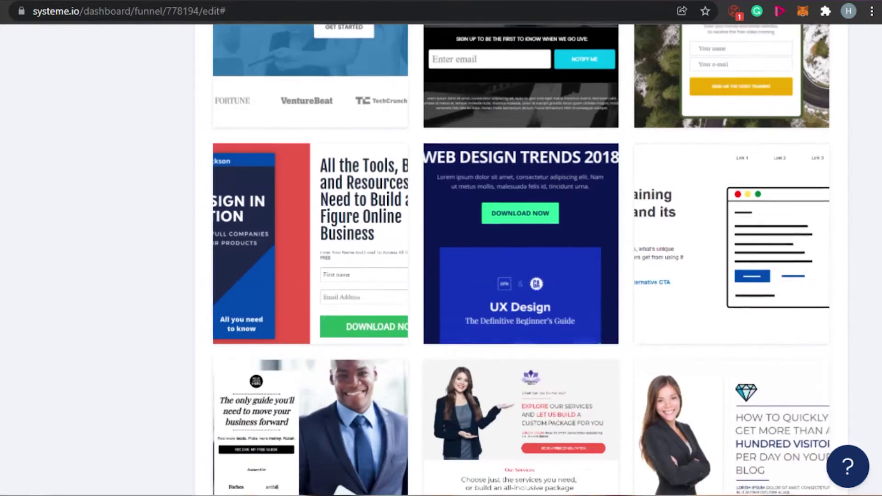
{"action": "scroll", "coordinate": [520, 259], "scroll_direction": "down", "scroll_amount": 10}
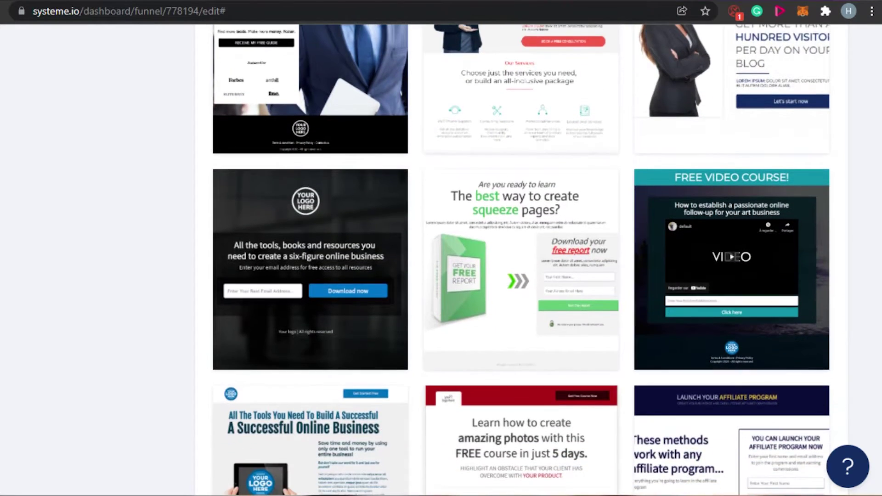
{"action": "scroll", "coordinate": [521, 259], "scroll_direction": "down", "scroll_amount": 15}
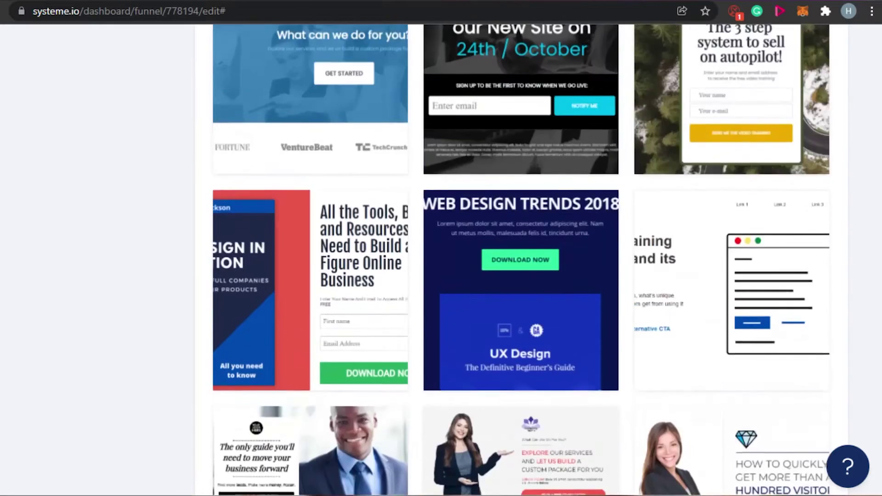
{"action": "scroll", "coordinate": [521, 260], "scroll_direction": "up", "scroll_amount": 5}
{"action": "scroll", "coordinate": [521, 260], "scroll_direction": "up", "scroll_amount": 5}
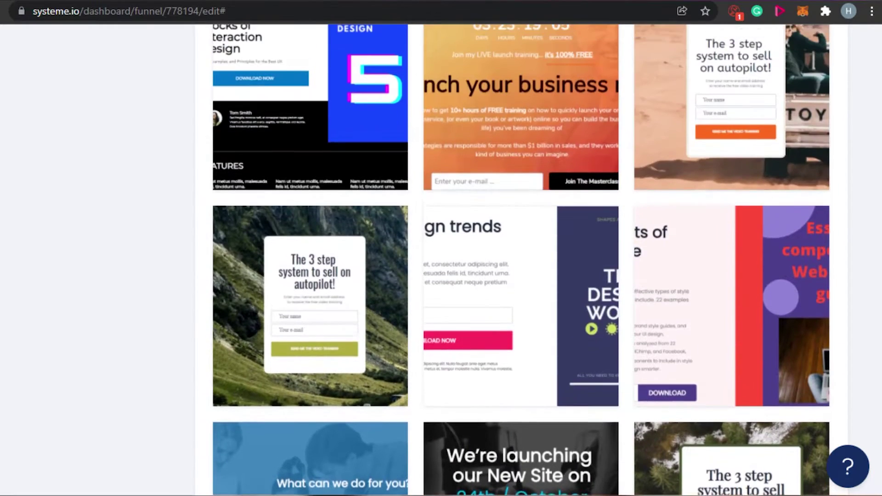
{"action": "scroll", "coordinate": [520, 259], "scroll_direction": "down", "scroll_amount": 8}
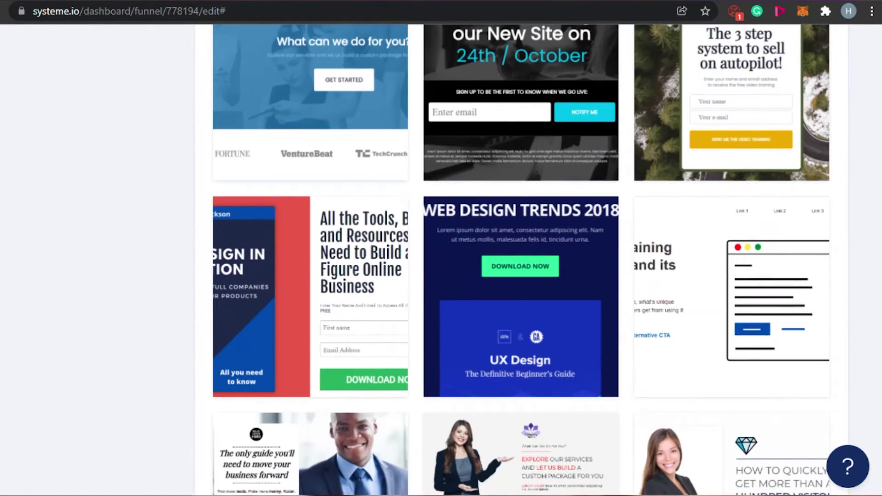
{"action": "scroll", "coordinate": [521, 259], "scroll_direction": "down", "scroll_amount": 8}
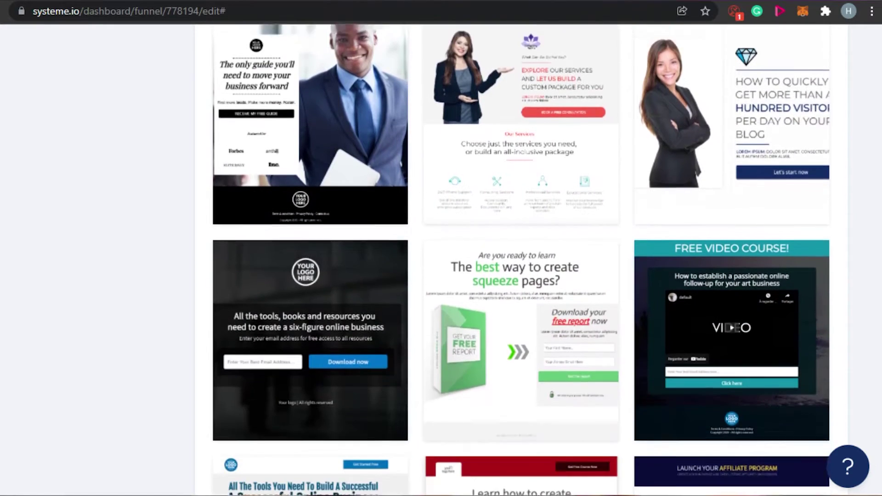
{"action": "scroll", "coordinate": [521, 259], "scroll_direction": "down", "scroll_amount": 8}
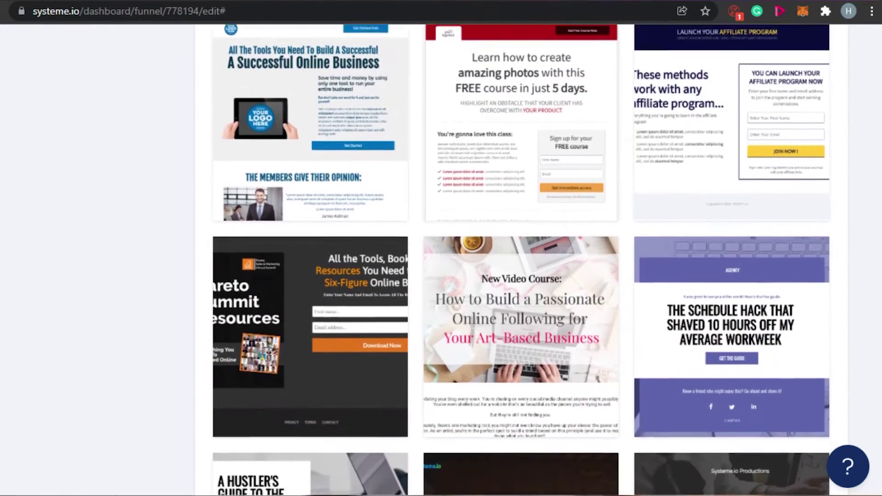
{"action": "scroll", "coordinate": [521, 260], "scroll_direction": "up", "scroll_amount": 9}
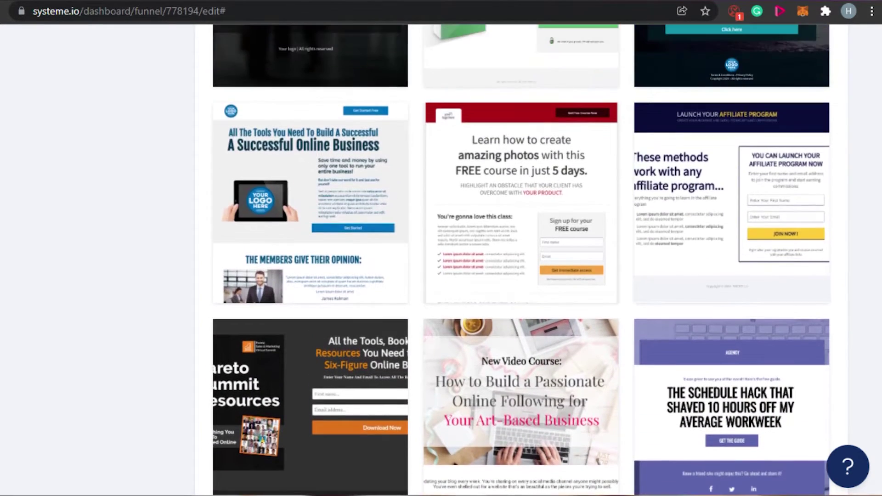
{"action": "scroll", "coordinate": [520, 260], "scroll_direction": "down", "scroll_amount": 8}
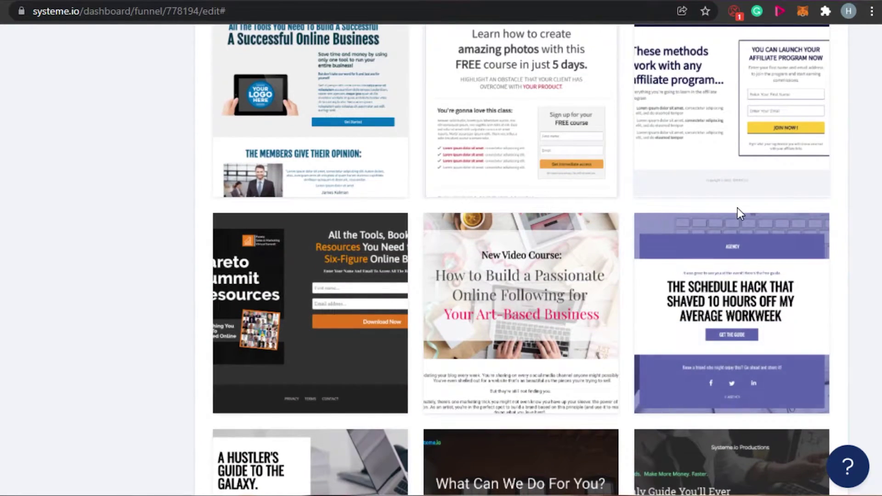
{"action": "mouse_move", "coordinate": [566, 294]}
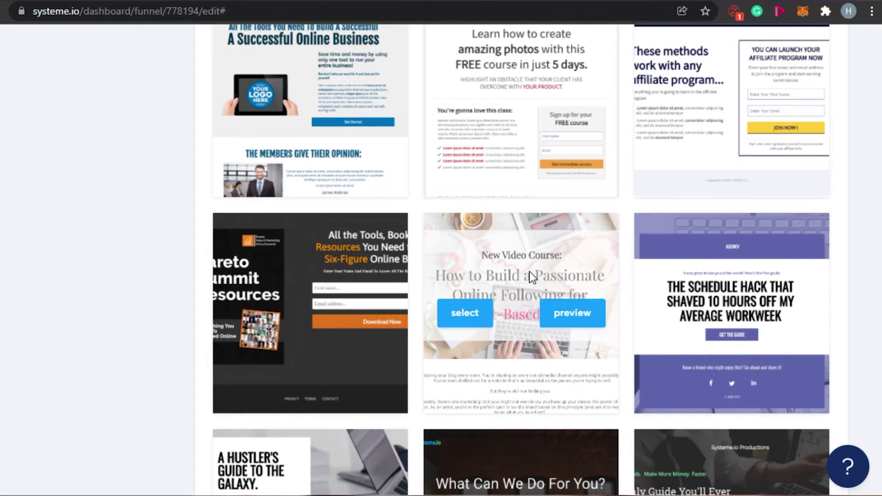
{"action": "scroll", "coordinate": [858, 240], "scroll_direction": "down", "scroll_amount": 10}
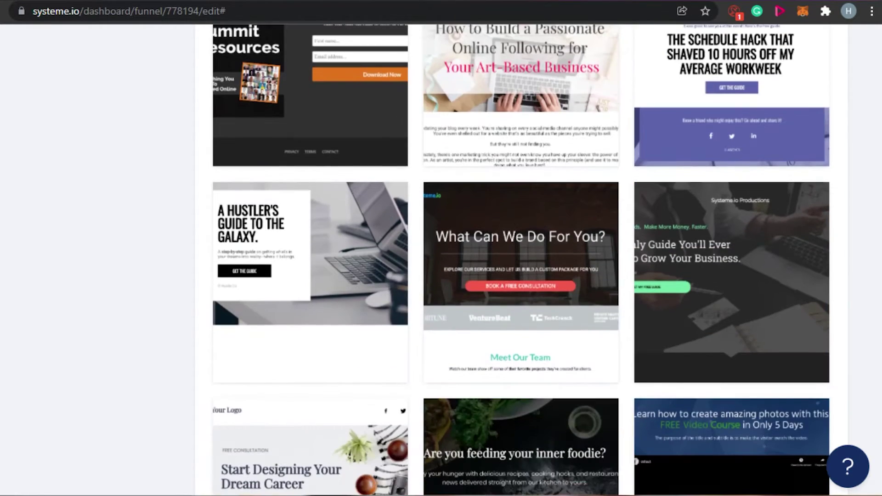
{"action": "scroll", "coordinate": [521, 259], "scroll_direction": "down", "scroll_amount": 8}
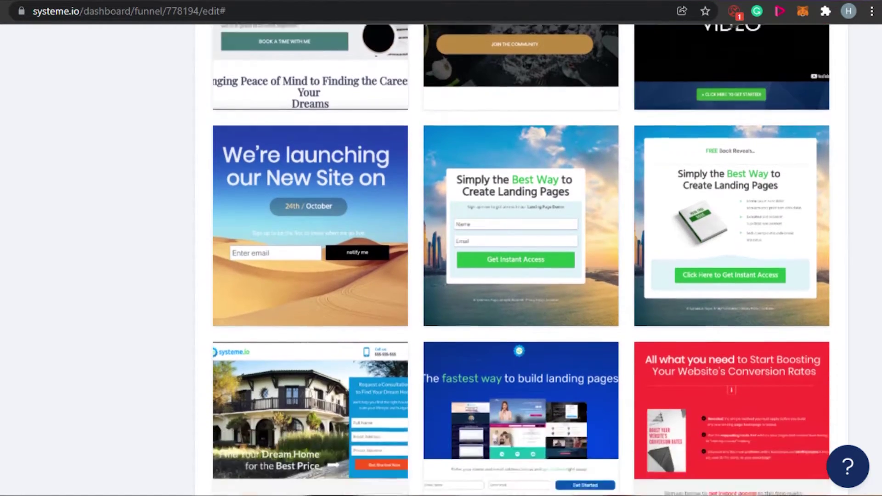
{"action": "scroll", "coordinate": [730, 454], "scroll_direction": "up", "scroll_amount": 12}
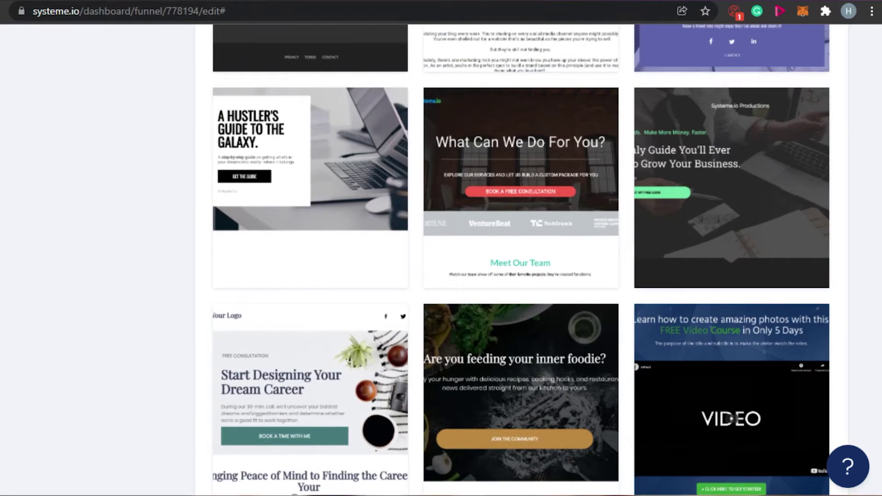
{"action": "scroll", "coordinate": [730, 454], "scroll_direction": "up", "scroll_amount": 5}
{"action": "scroll", "coordinate": [521, 259], "scroll_direction": "up", "scroll_amount": 12}
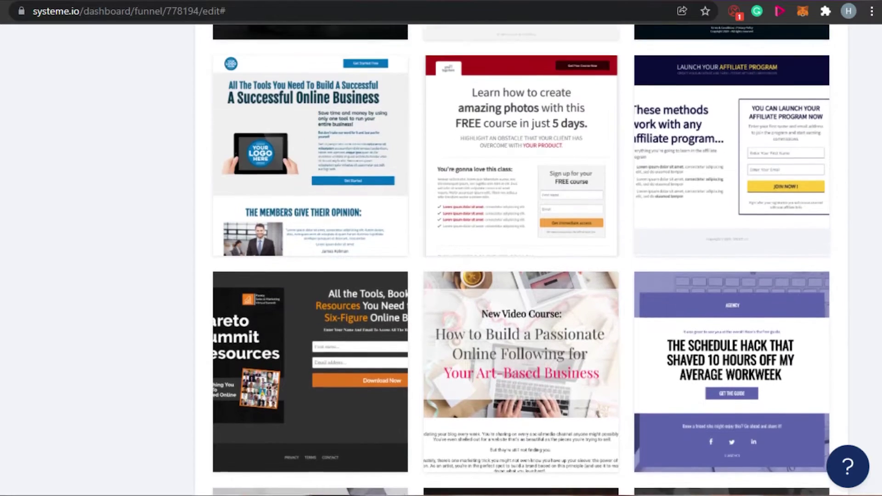
{"action": "scroll", "coordinate": [521, 259], "scroll_direction": "up", "scroll_amount": 7}
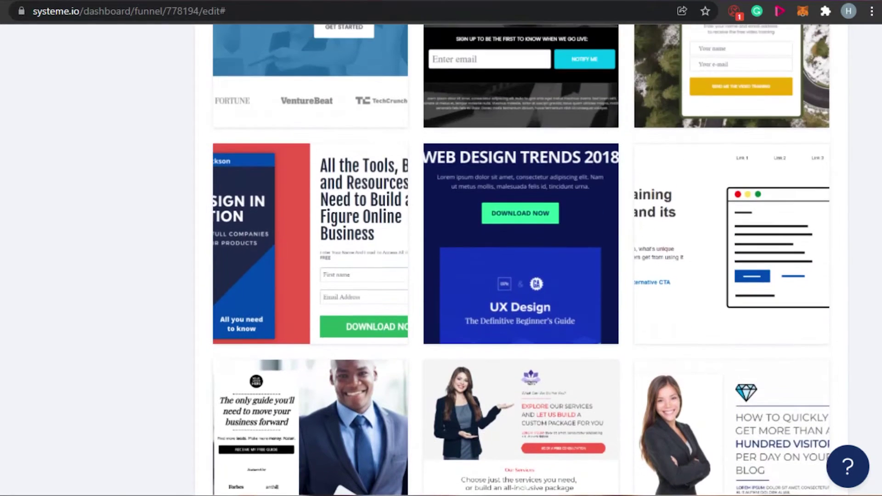
{"action": "scroll", "coordinate": [306, 95], "scroll_direction": "up", "scroll_amount": 10}
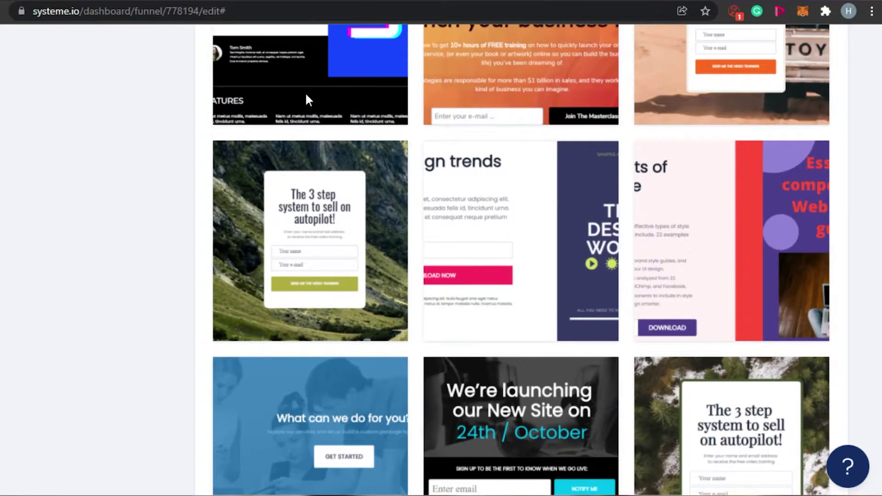
{"action": "mouse_move", "coordinate": [278, 282]}
{"action": "scroll", "coordinate": [589, 215], "scroll_direction": "down", "scroll_amount": 5}
{"action": "scroll", "coordinate": [589, 216], "scroll_direction": "up", "scroll_amount": 9}
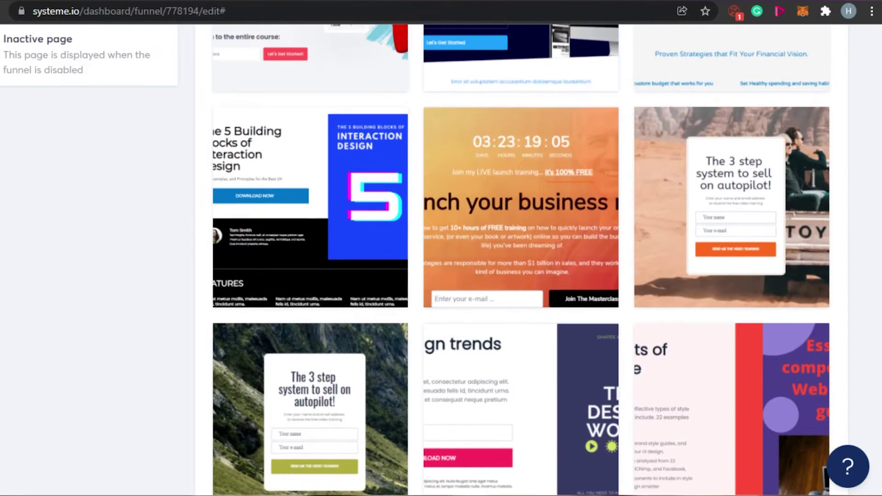
{"action": "mouse_move", "coordinate": [683, 211]}
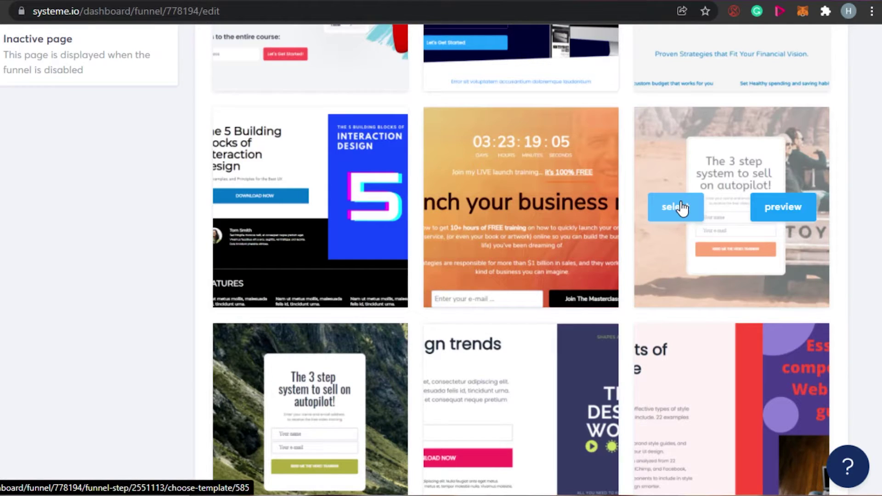
{"action": "left_click", "coordinate": [681, 208]}
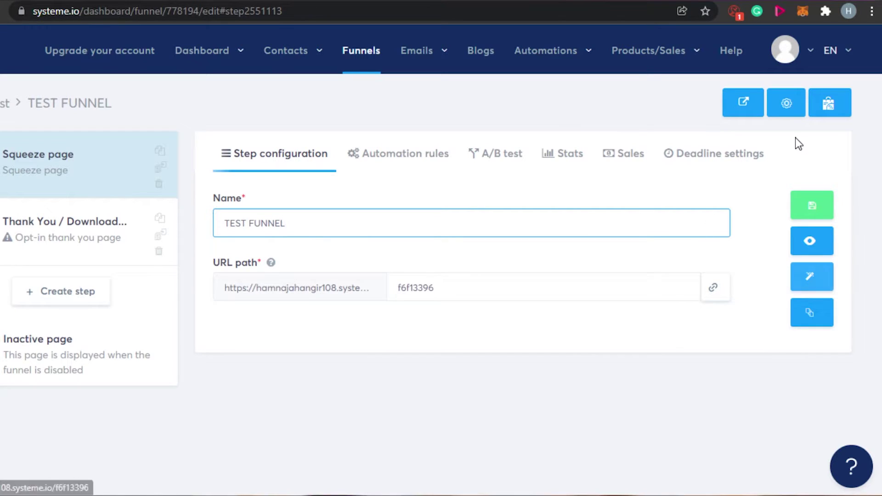
Step: Preview the funnel in a new tab, then open the Squeeze page editor
{"action": "left_click", "coordinate": [745, 109]}
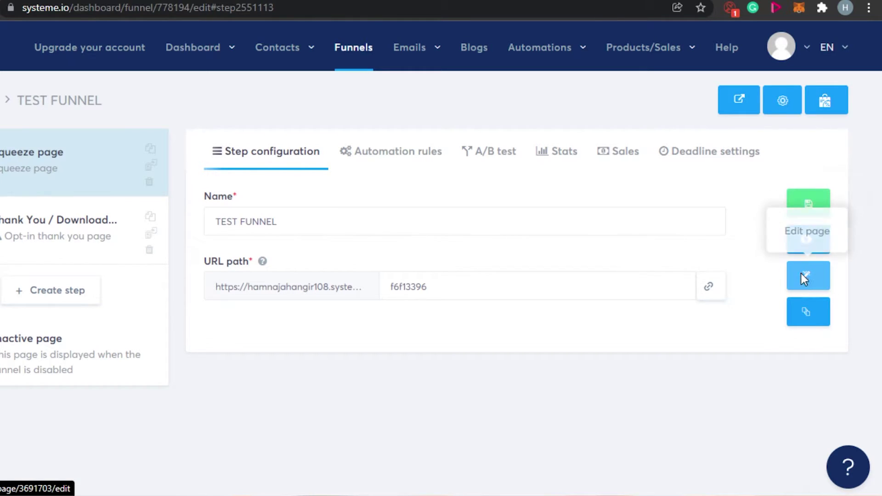
{"action": "left_click", "coordinate": [818, 278]}
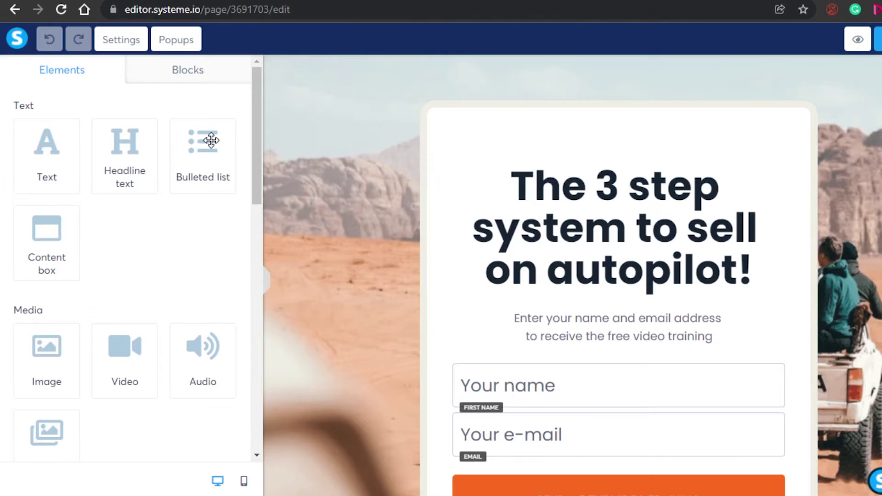
Step: Clear the old autopilot headline and paste 'SUBSCRIBE TO GET THE NEW VIDEO UPDATES' instead
{"action": "scroll", "coordinate": [399, 174], "scroll_direction": "down", "scroll_amount": 1}
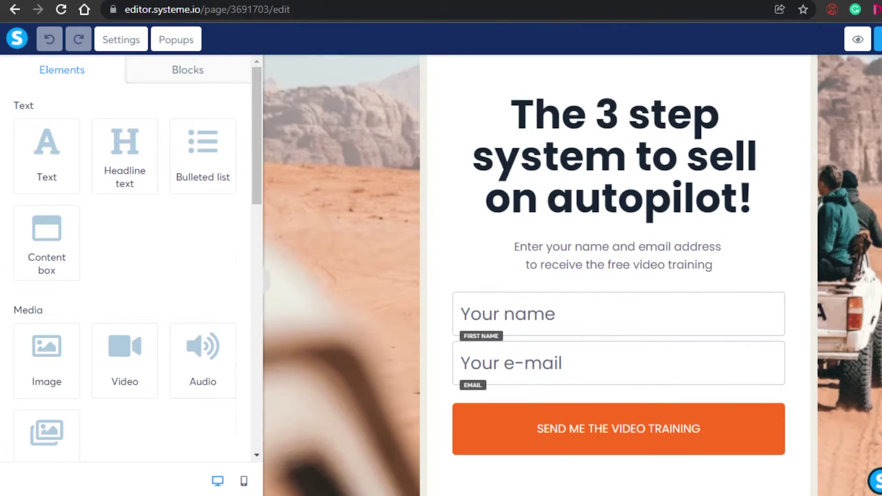
{"action": "scroll", "coordinate": [732, 161], "scroll_direction": "up", "scroll_amount": 2}
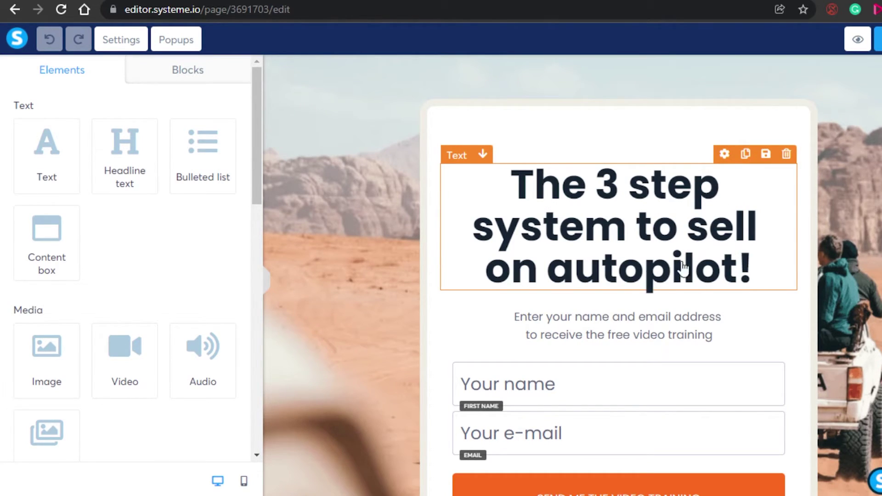
{"action": "left_click", "coordinate": [754, 262]}
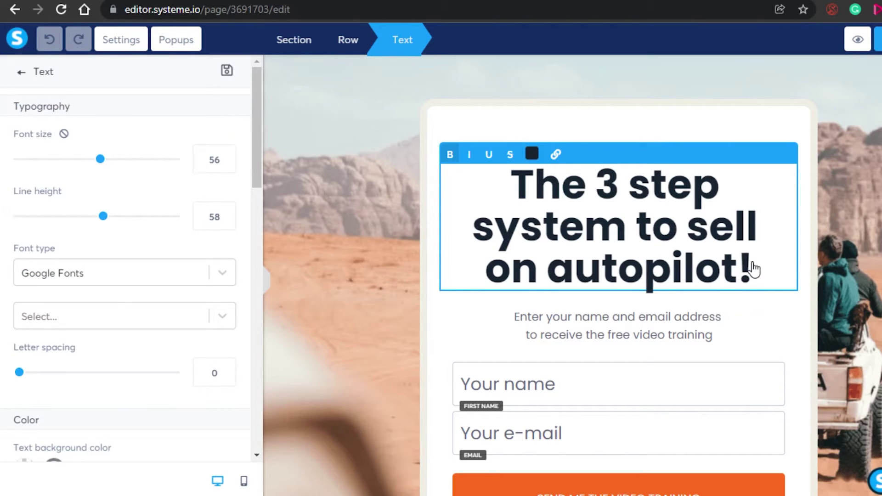
{"action": "key", "text": "BackSpace"}
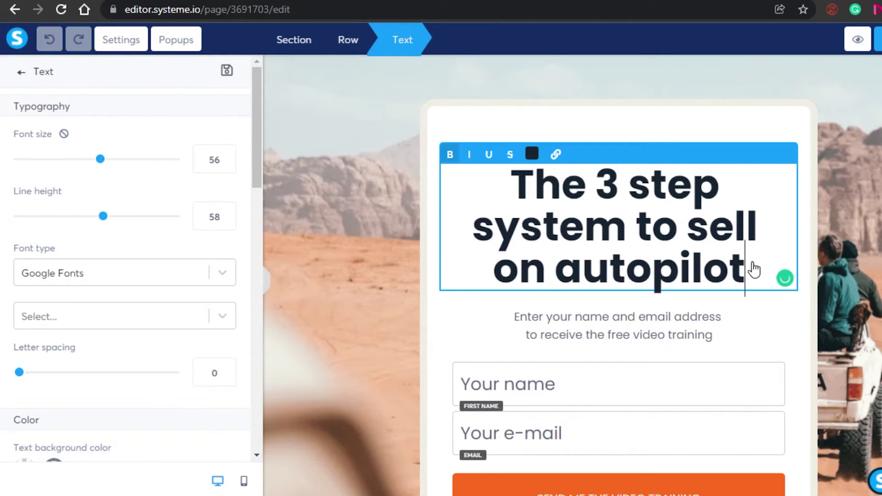
{"action": "key", "text": "ctrl+a"}
{"action": "key", "text": "BackSpace"}
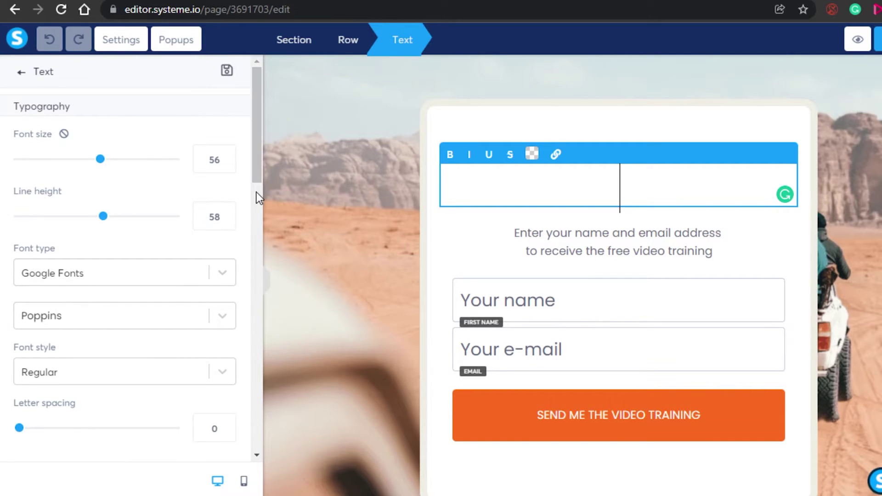
{"action": "scroll", "coordinate": [248, 303], "scroll_direction": "down", "scroll_amount": 4}
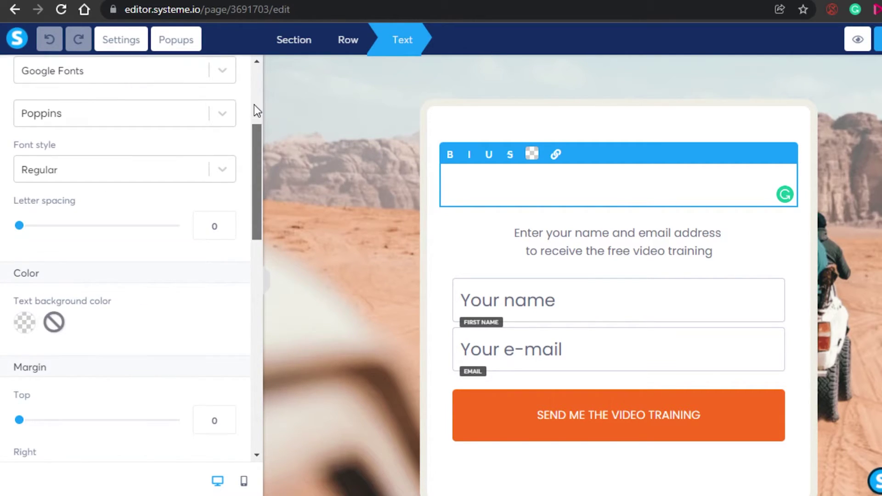
{"action": "scroll", "coordinate": [256, 110], "scroll_direction": "up", "scroll_amount": 4}
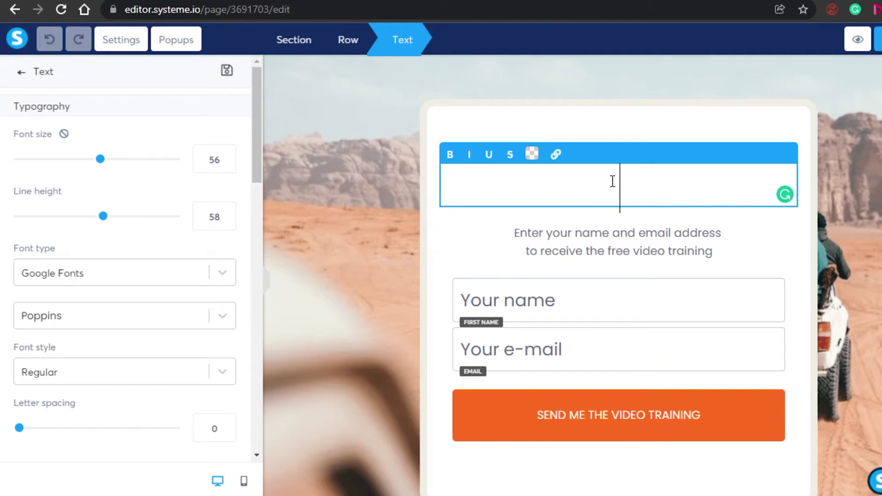
{"action": "type", "text": "SUBSCRIBE TO GET THE NEW VIDEO UPDATES"}
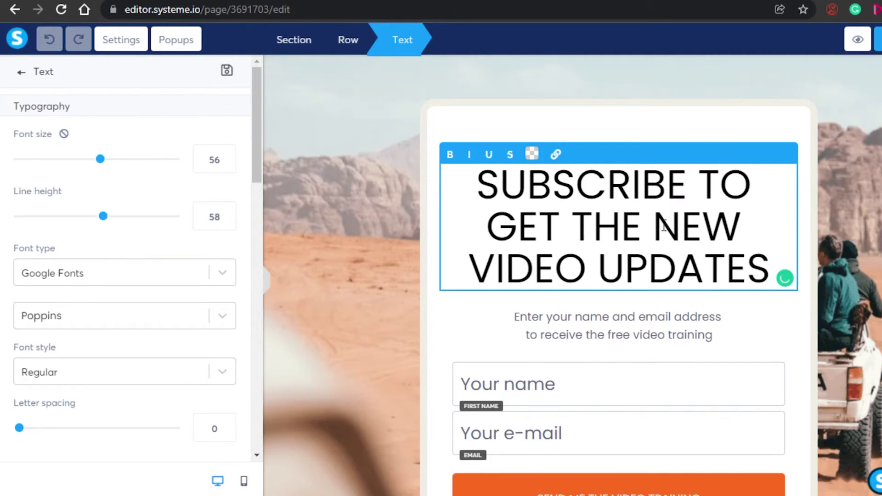
{"action": "left_click", "coordinate": [564, 317]}
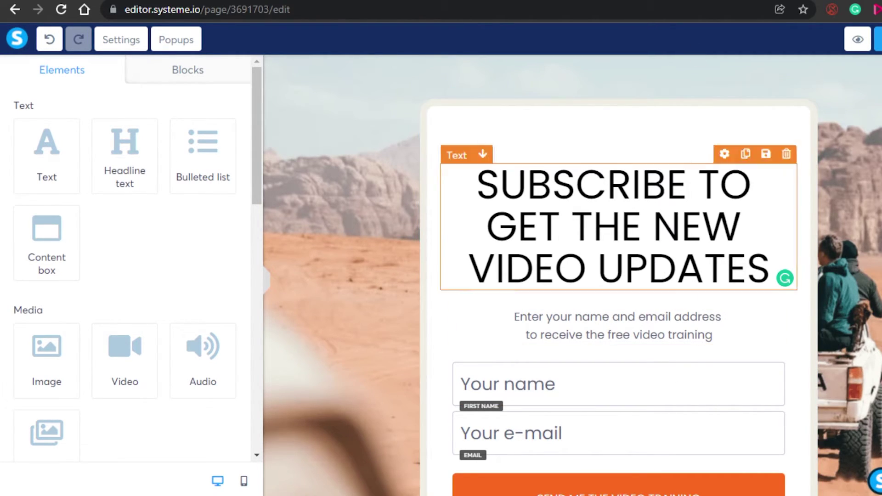
{"action": "scroll", "coordinate": [732, 344], "scroll_direction": "down", "scroll_amount": 3}
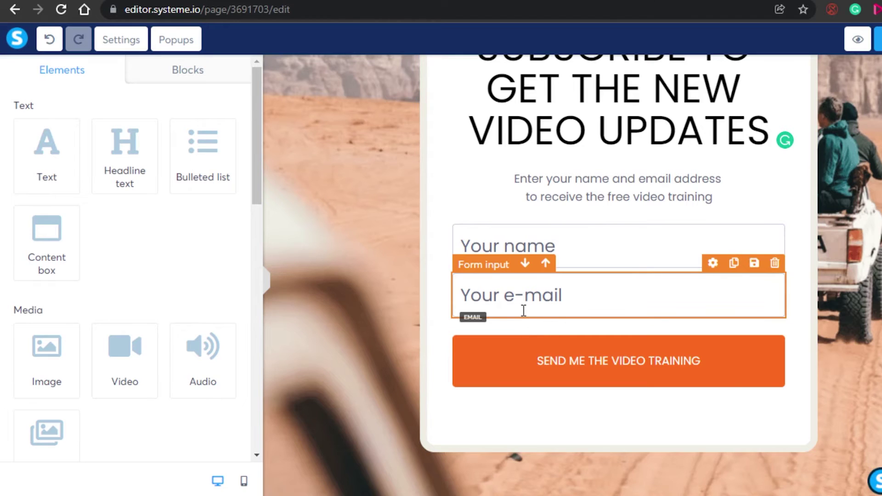
{"action": "left_click_drag", "start_coordinate": [257, 130], "coordinate": [250, 238]}
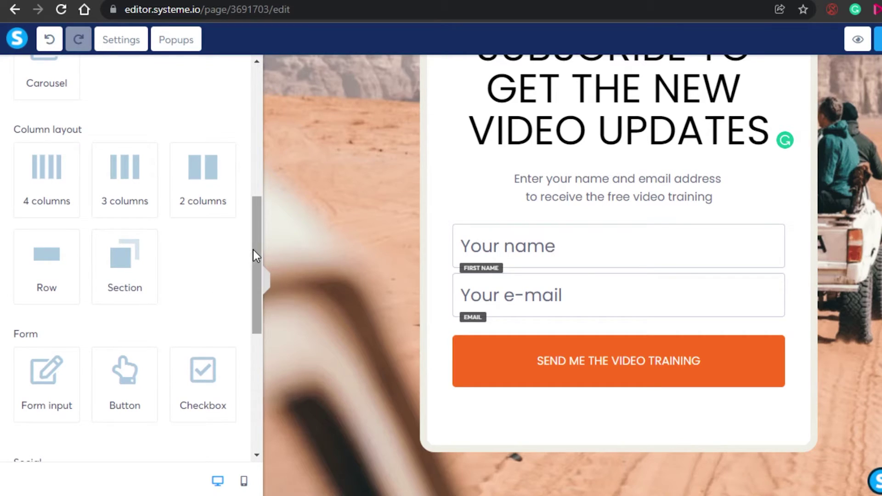
{"action": "left_click_drag", "start_coordinate": [255, 251], "coordinate": [266, 149]}
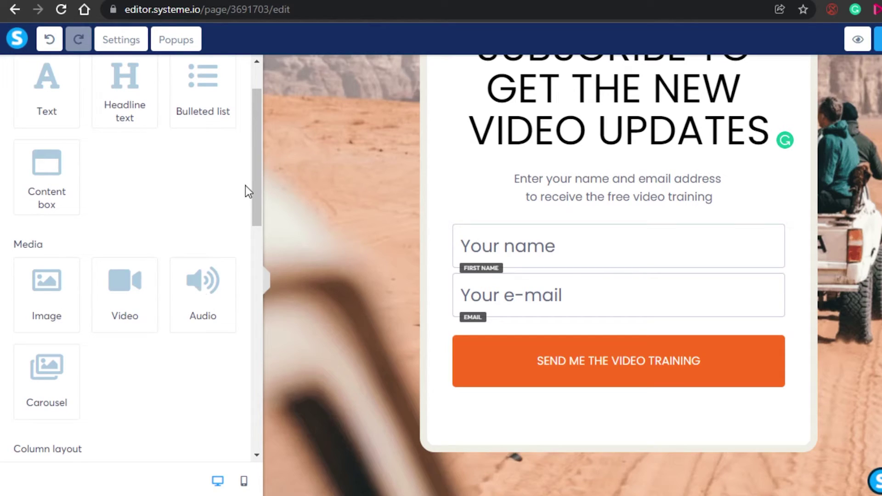
{"action": "left_click_drag", "start_coordinate": [254, 184], "coordinate": [260, 125]}
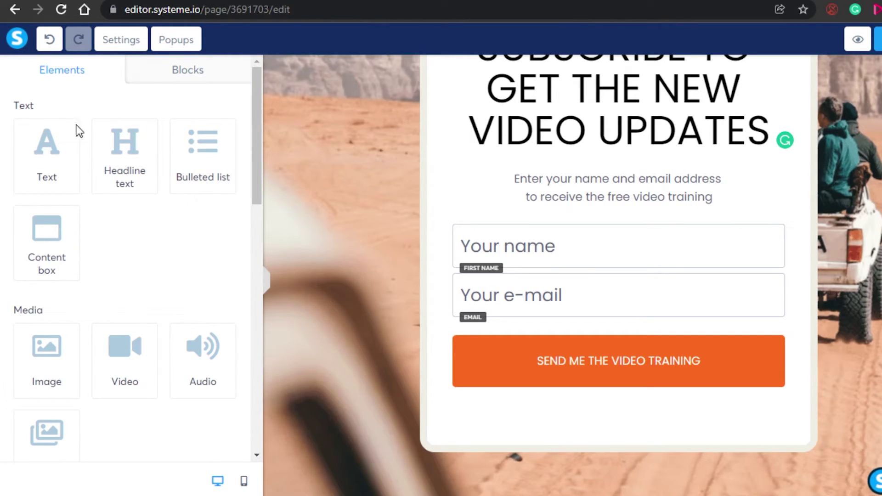
{"action": "left_click", "coordinate": [204, 72]}
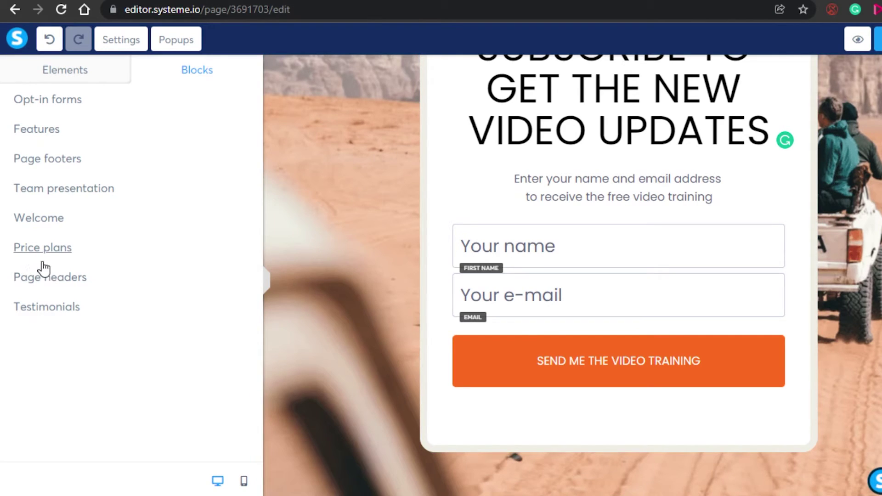
{"action": "left_click", "coordinate": [85, 86]}
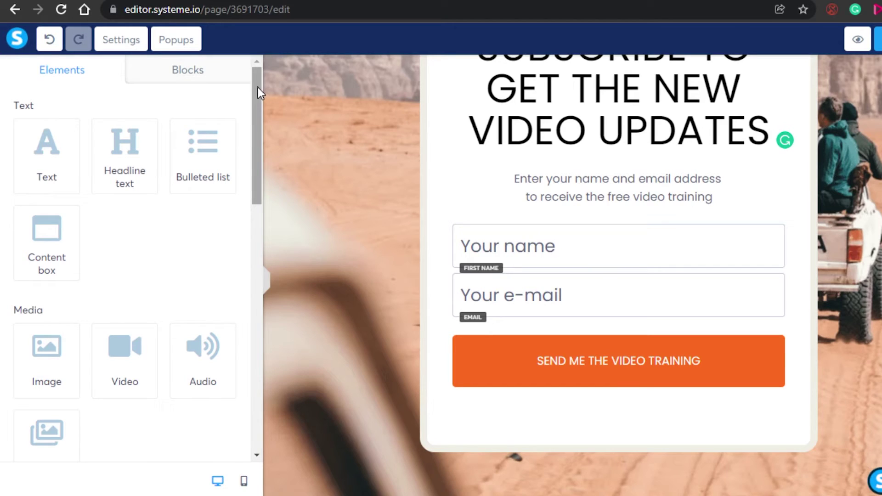
{"action": "left_click_drag", "start_coordinate": [257, 87], "coordinate": [249, 122]}
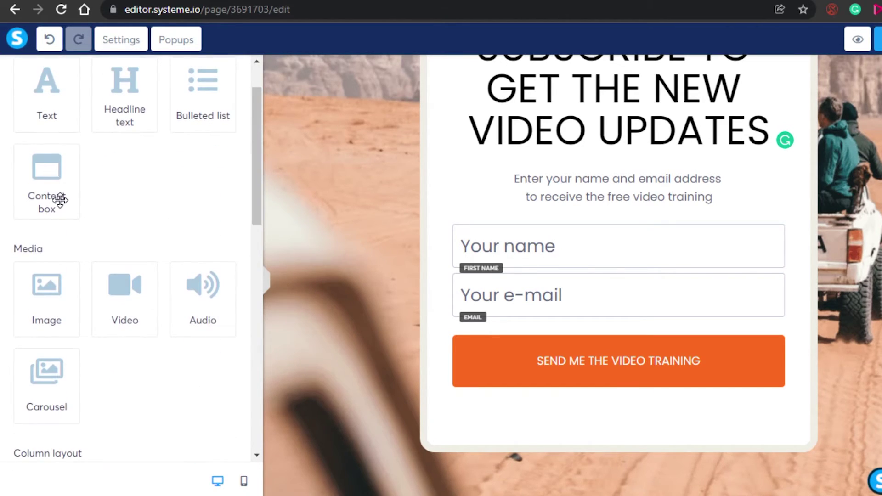
{"action": "left_click", "coordinate": [60, 178]}
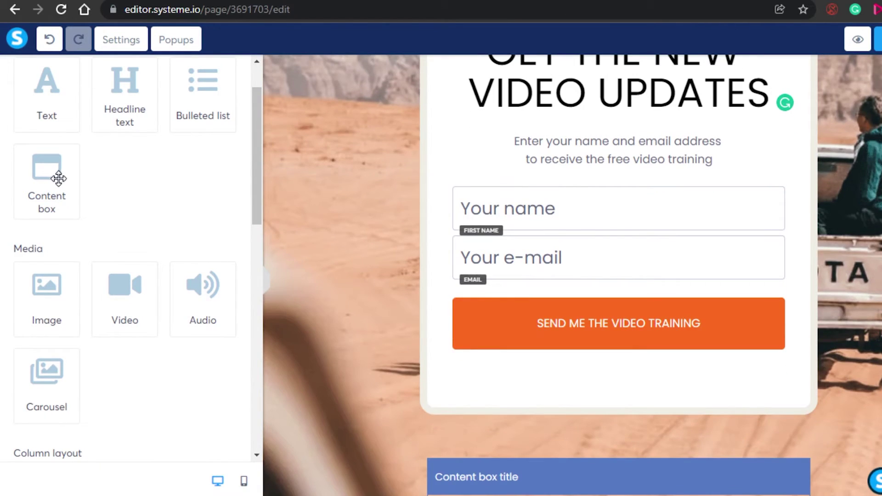
{"action": "scroll", "coordinate": [514, 451], "scroll_direction": "down", "scroll_amount": 2}
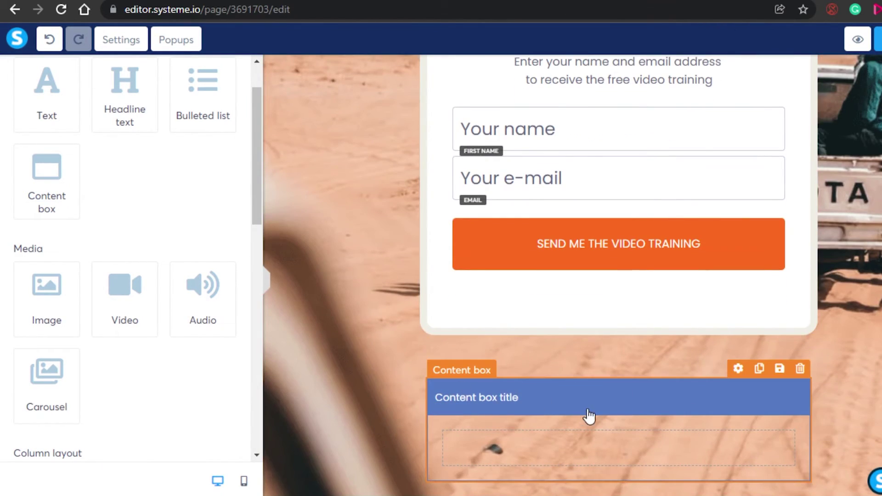
{"action": "left_click", "coordinate": [799, 370]}
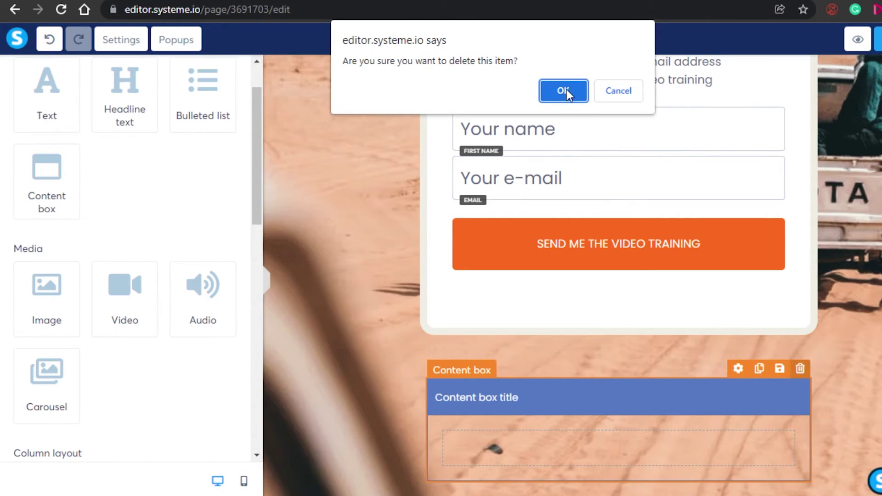
{"action": "left_click", "coordinate": [567, 90]}
{"action": "left_click_drag", "start_coordinate": [260, 191], "coordinate": [252, 393]}
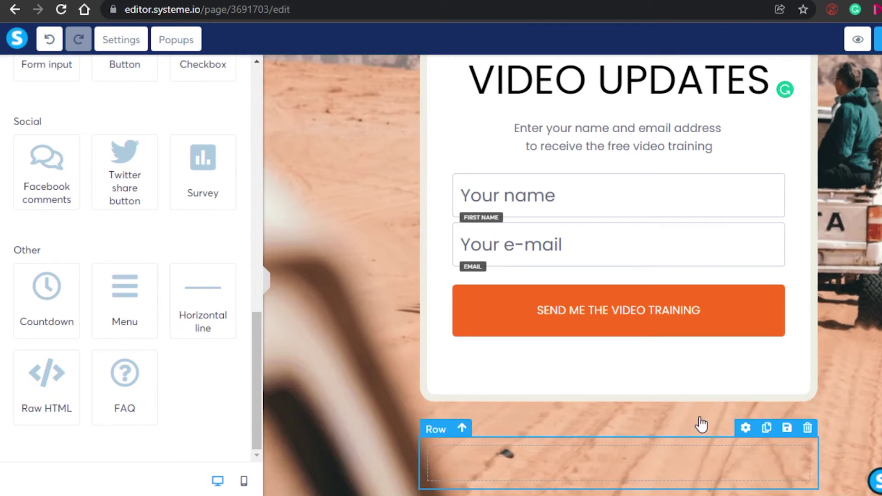
{"action": "scroll", "coordinate": [572, 275], "scroll_direction": "up", "scroll_amount": 3}
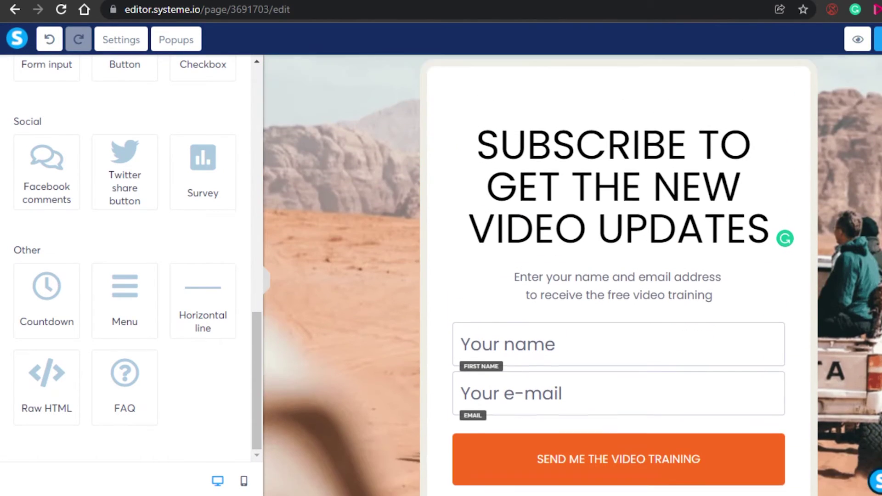
{"action": "scroll", "coordinate": [502, 83], "scroll_direction": "down", "scroll_amount": 1}
{"action": "scroll", "coordinate": [720, 401], "scroll_direction": "up", "scroll_amount": 2}
{"action": "scroll", "coordinate": [506, 460], "scroll_direction": "down", "scroll_amount": 4}
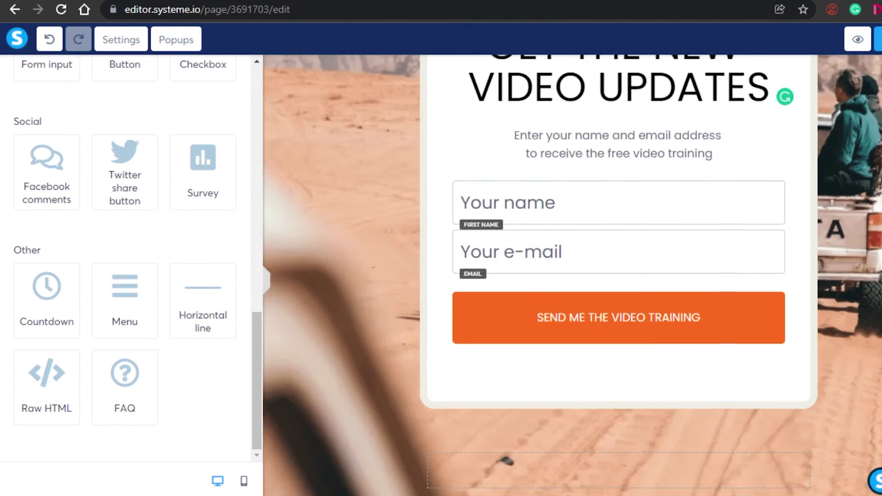
{"action": "scroll", "coordinate": [572, 276], "scroll_direction": "up", "scroll_amount": 4}
{"action": "scroll", "coordinate": [572, 276], "scroll_direction": "down", "scroll_amount": 4}
{"action": "scroll", "coordinate": [572, 276], "scroll_direction": "up", "scroll_amount": 2}
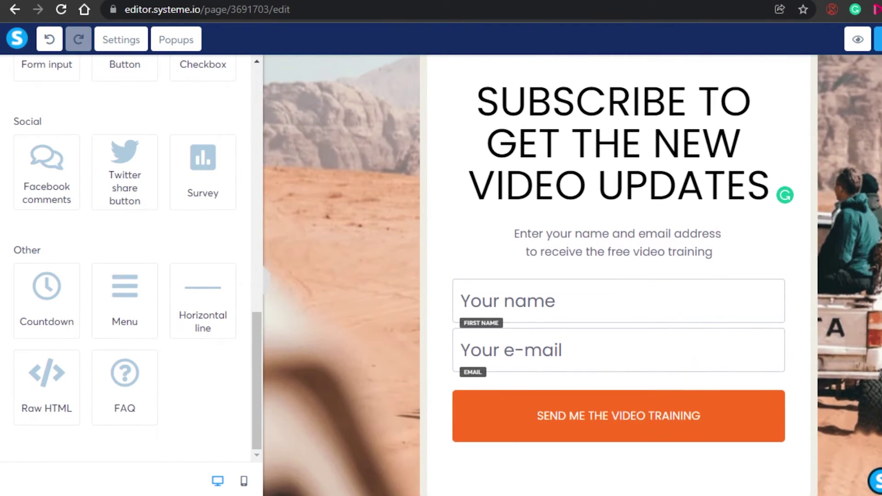